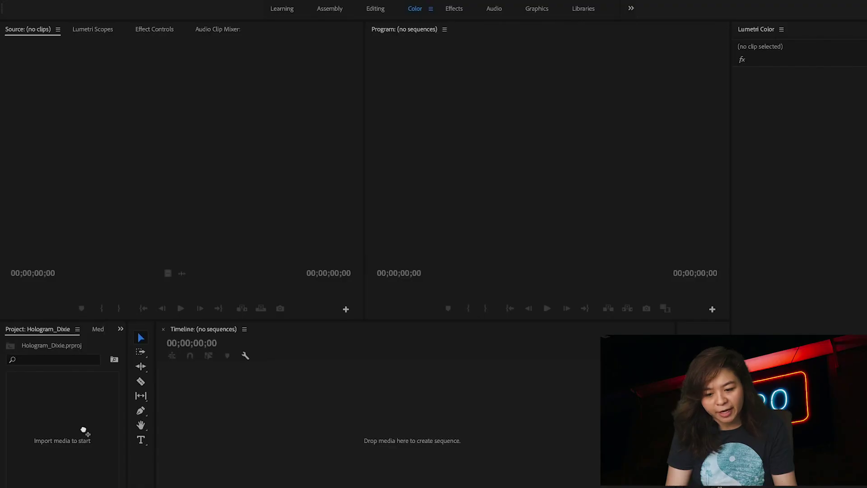
Step: Resize the workspace panels so the timeline area is taller and the project panel is wider
{"action": "left_click_drag", "start_coordinate": [83, 430], "coordinate": [84, 430]}
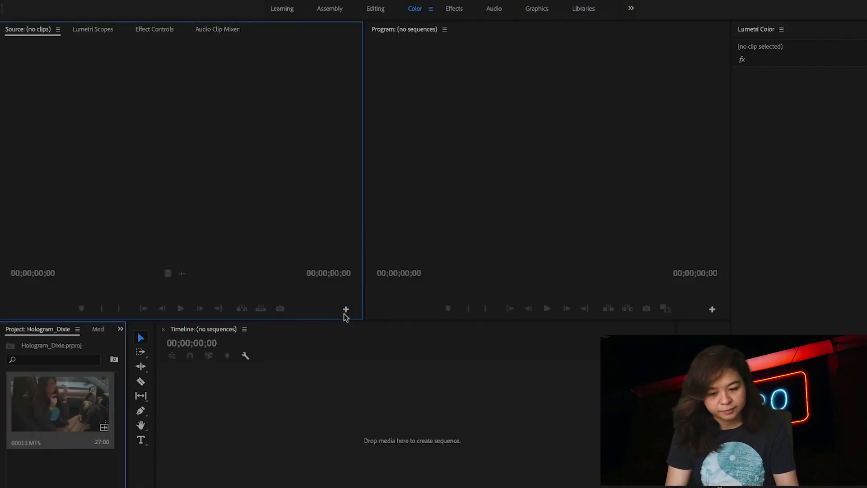
{"action": "left_click_drag", "start_coordinate": [347, 283], "coordinate": [345, 258]}
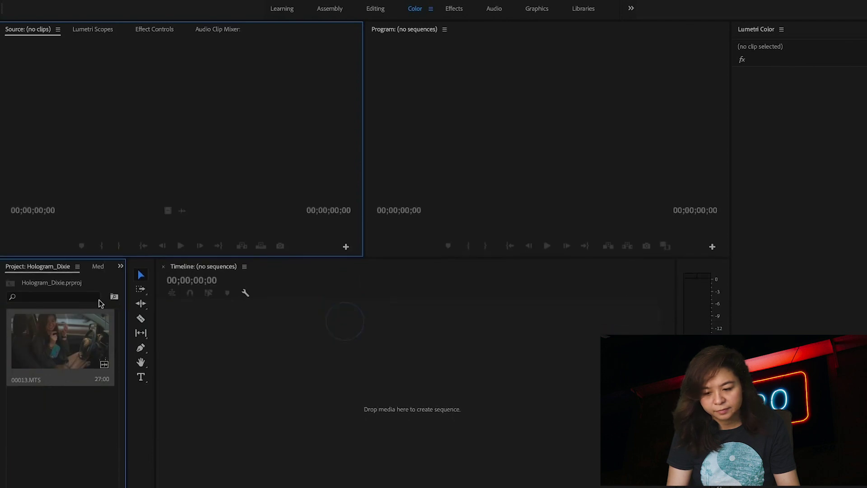
{"action": "left_click_drag", "start_coordinate": [126, 307], "coordinate": [190, 303]}
Step: Import the RPReplay_Final1600589188.MP4 phone screen recording into the project
{"action": "left_click", "coordinate": [375, 374]}
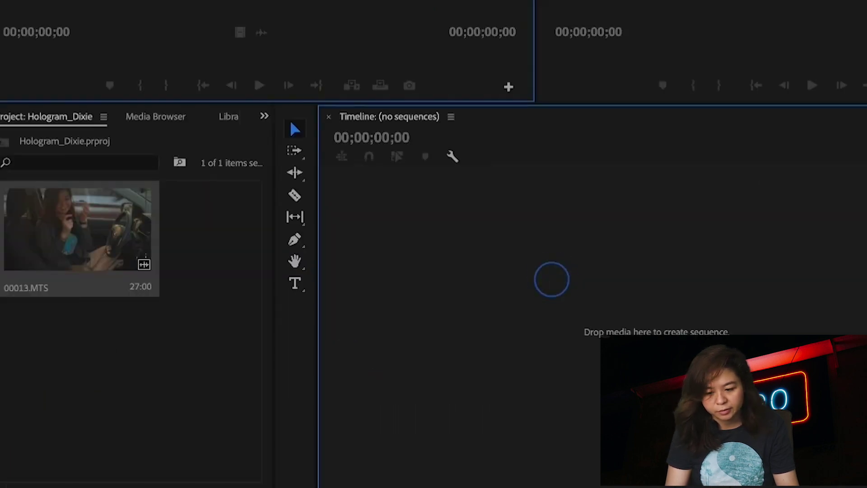
{"action": "left_click_drag", "start_coordinate": [81, 460], "coordinate": [72, 459]}
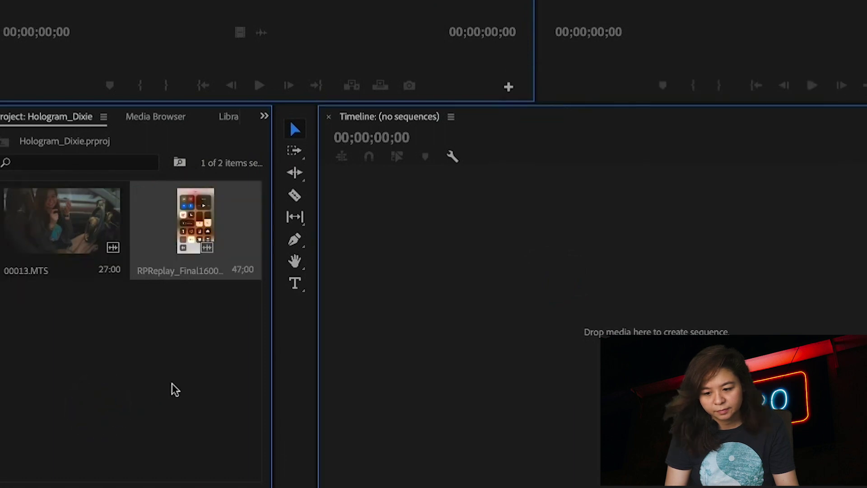
{"action": "left_click", "coordinate": [194, 359]}
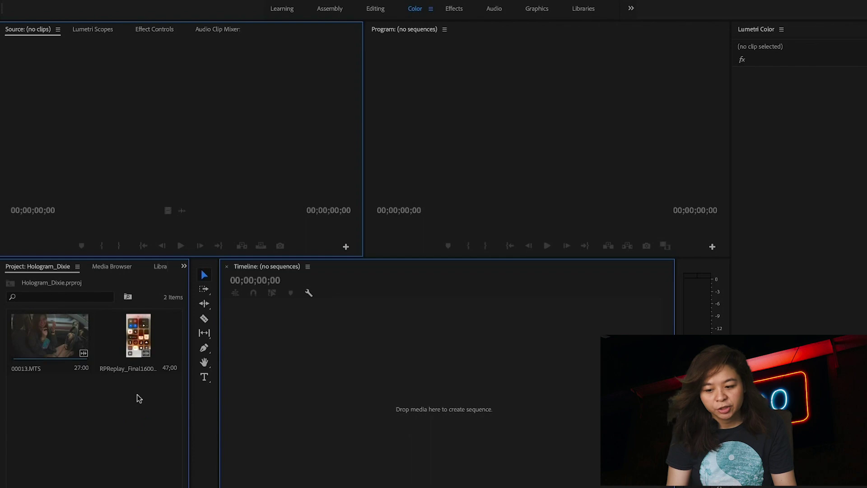
Step: Create a new sequence from the 00013.MTS clip and delete the clip's audio from the timeline
{"action": "right_click", "coordinate": [51, 340]}
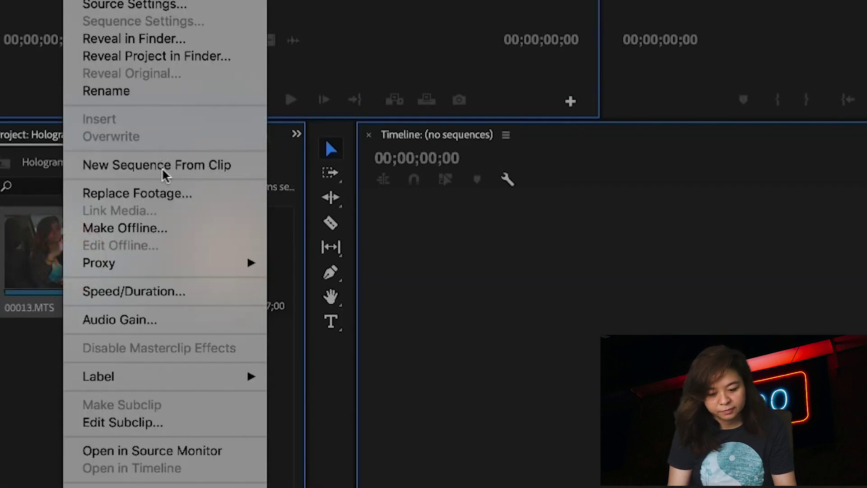
{"action": "left_click", "coordinate": [199, 167]}
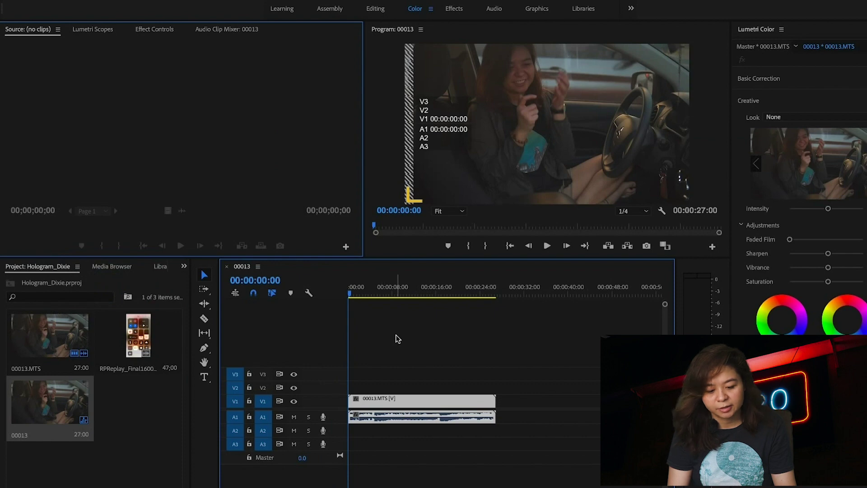
{"action": "left_click", "coordinate": [371, 418]}
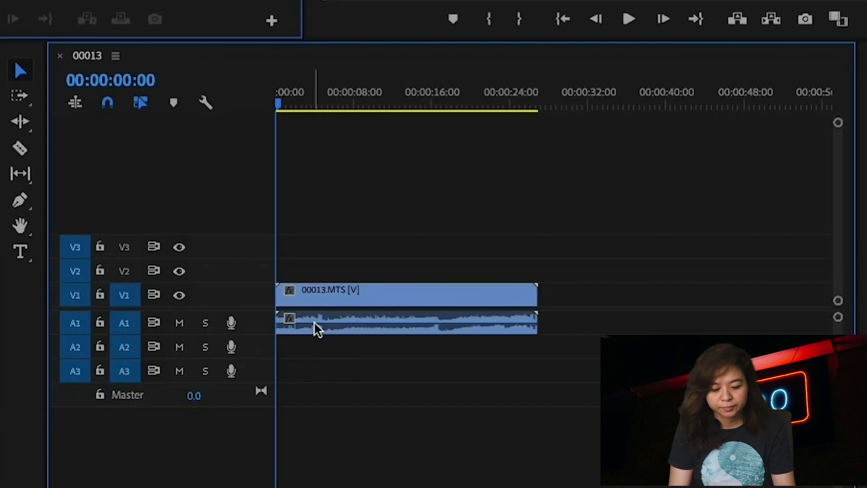
{"action": "left_click", "coordinate": [332, 327], "text": "alt"}
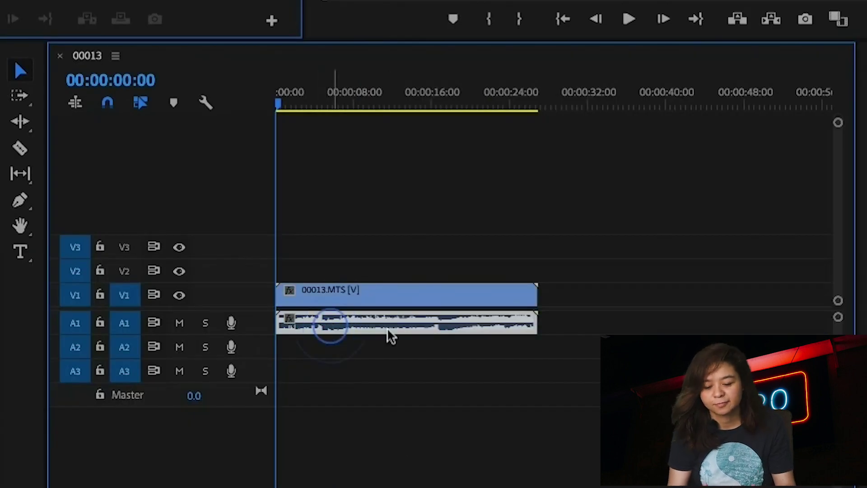
{"action": "key", "text": "Delete"}
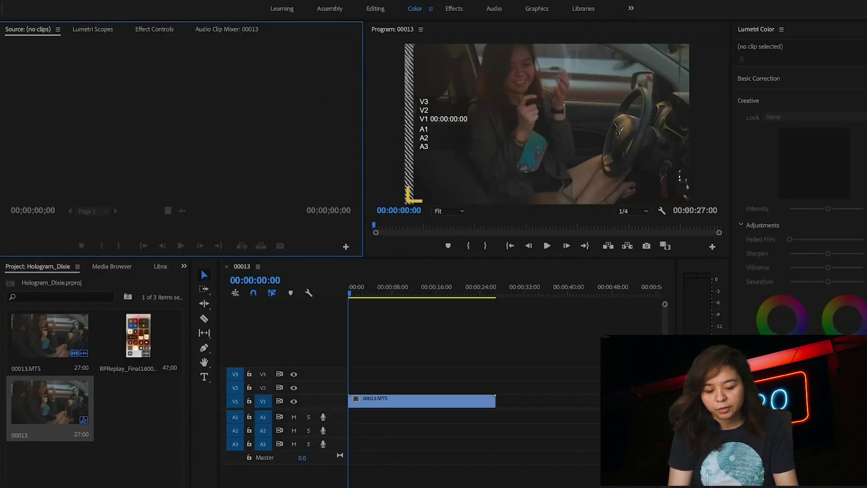
Step: Trim the unwanted beginning off the 00013.MTS clip and move the remainder to the start of the sequence
{"action": "left_click", "coordinate": [380, 296]}
{"action": "left_click_drag", "start_coordinate": [352, 401], "coordinate": [397, 403]}
{"action": "left_click_drag", "start_coordinate": [411, 401], "coordinate": [380, 409]}
{"action": "left_click_drag", "start_coordinate": [258, 333], "coordinate": [379, 324]}
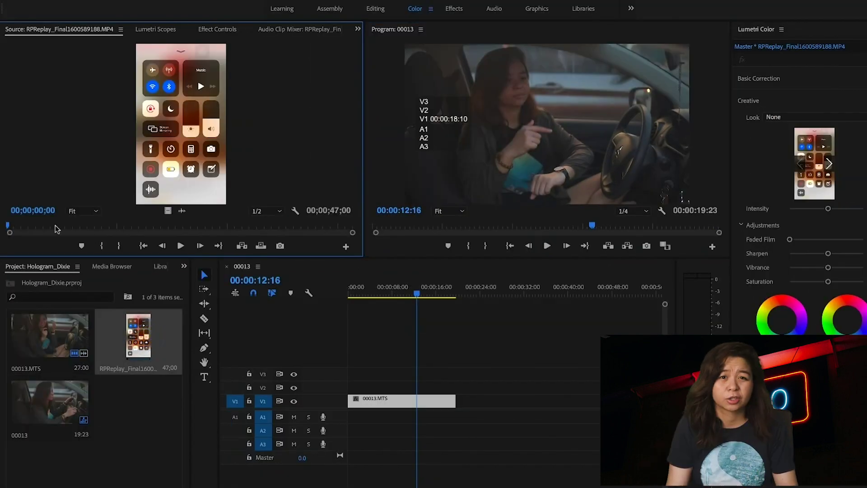
Step: Set an In point in the RPReplay recording where the cooking video post appears and preview playback from there
{"action": "left_click_drag", "start_coordinate": [77, 229], "coordinate": [119, 228]}
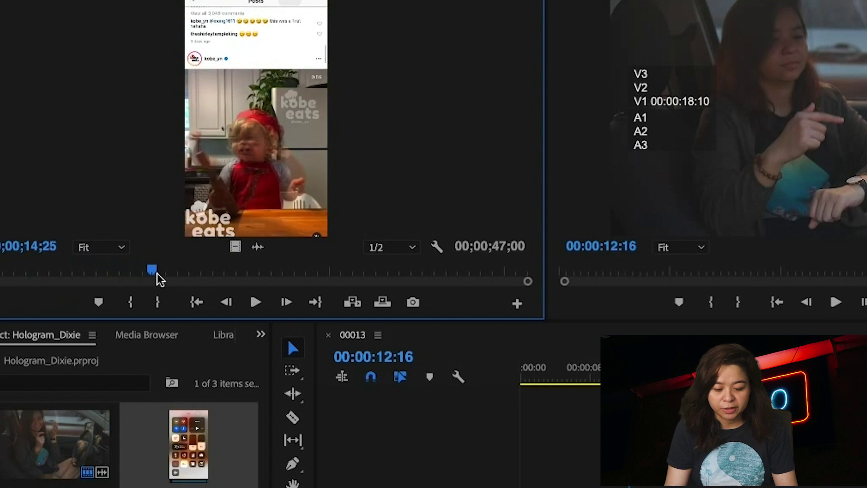
{"action": "left_click_drag", "start_coordinate": [157, 274], "coordinate": [321, 284]}
{"action": "left_click", "coordinate": [134, 302]}
{"action": "left_click", "coordinate": [266, 302]}
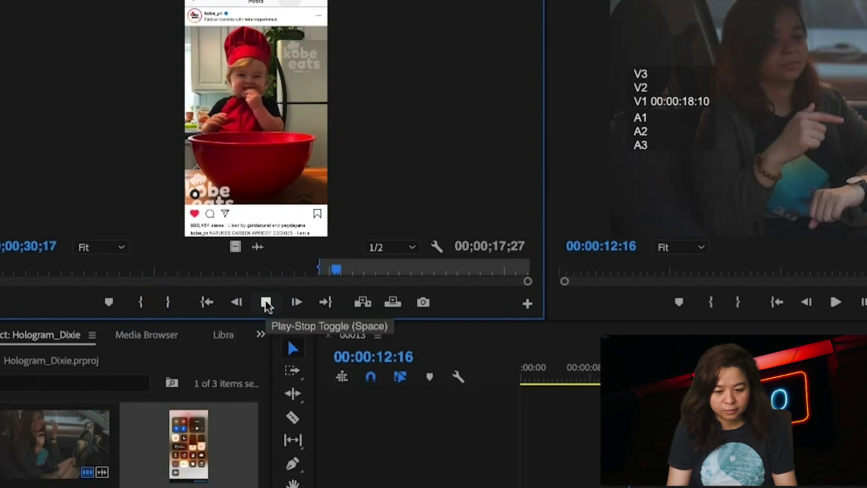
{"action": "left_click", "coordinate": [267, 303]}
Step: Place only the video of the RPReplay recording on track V2, starting about five seconds into the 00013.MTS clip
{"action": "left_click_drag", "start_coordinate": [168, 211], "coordinate": [387, 389]}
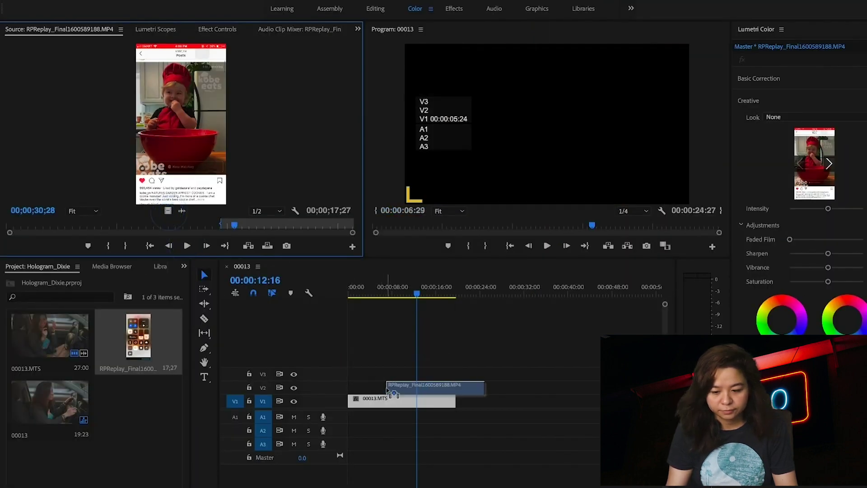
{"action": "left_click_drag", "start_coordinate": [417, 293], "coordinate": [379, 295]}
{"action": "left_click_drag", "start_coordinate": [399, 387], "coordinate": [389, 386]}
{"action": "key", "text": "space"}
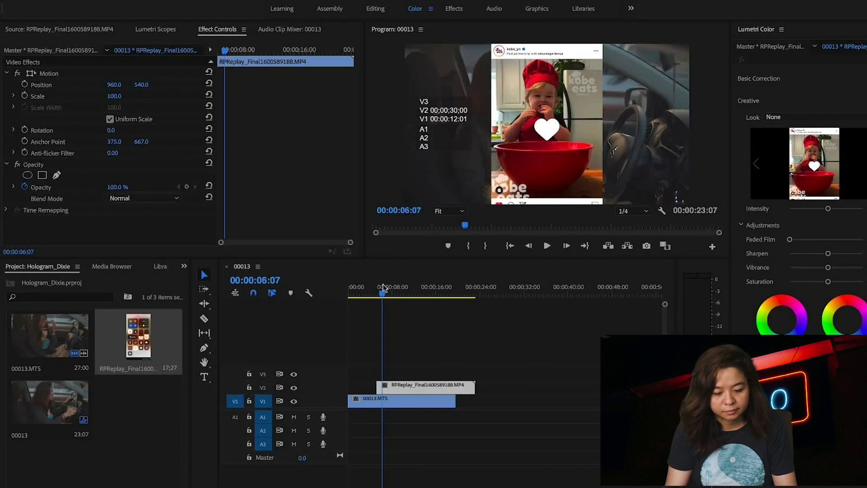
Step: Scale the RPReplay overlay to 63 and set its horizontal position to 1434, then play back the result
{"action": "left_click_drag", "start_coordinate": [113, 95], "coordinate": [117, 85]}
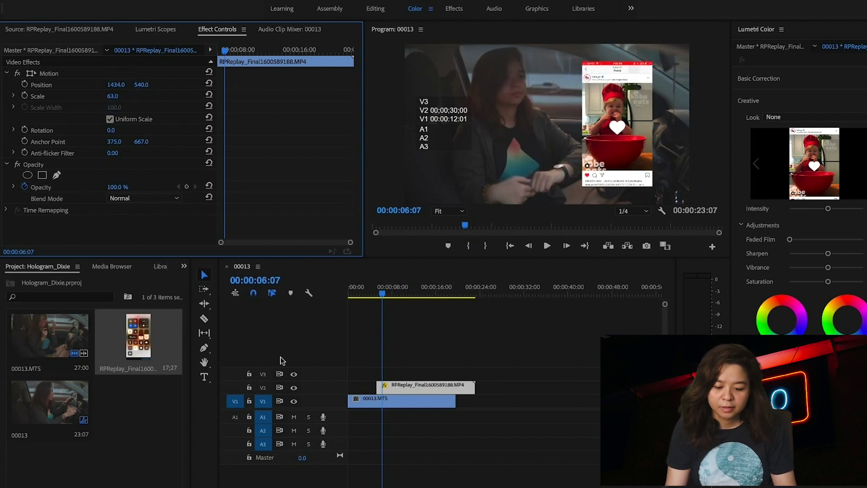
{"action": "left_click", "coordinate": [373, 289]}
{"action": "key", "text": "space"}
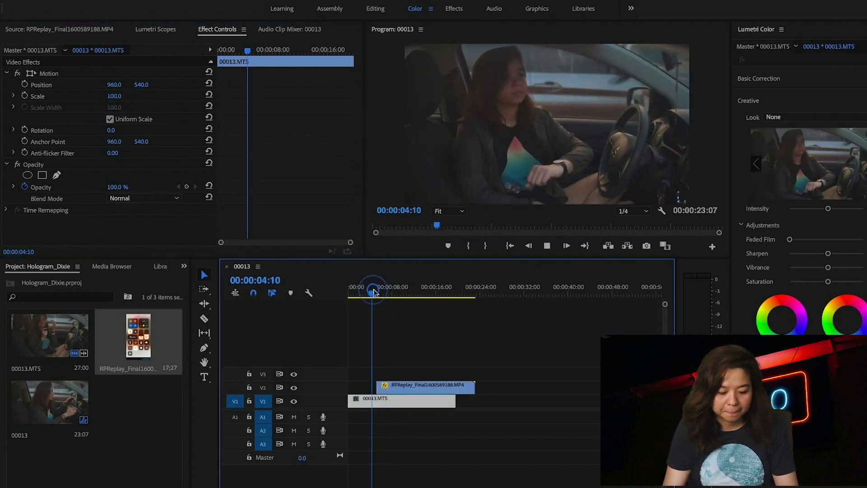
Step: Move the RPReplay clip on V2 to start at 00:00:04:22 and check its timing against the hand gestures
{"action": "left_click_drag", "start_coordinate": [379, 293], "coordinate": [375, 291]}
{"action": "left_click", "coordinate": [397, 386]}
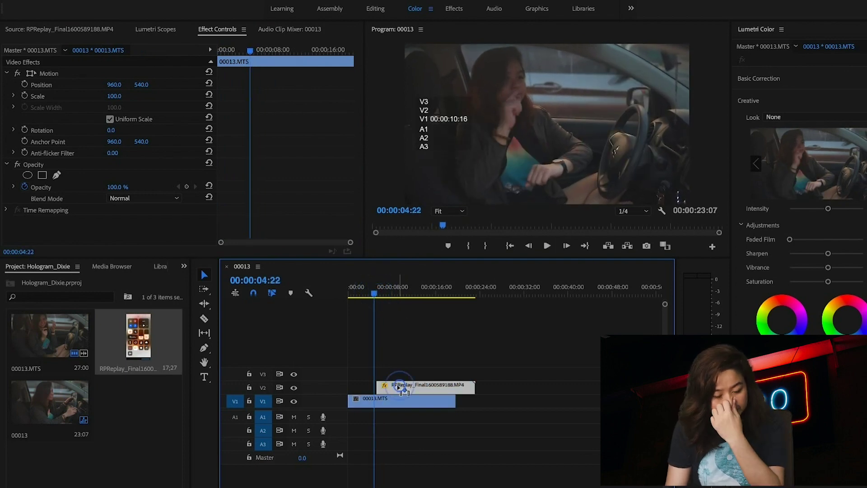
{"action": "key", "text": "space"}
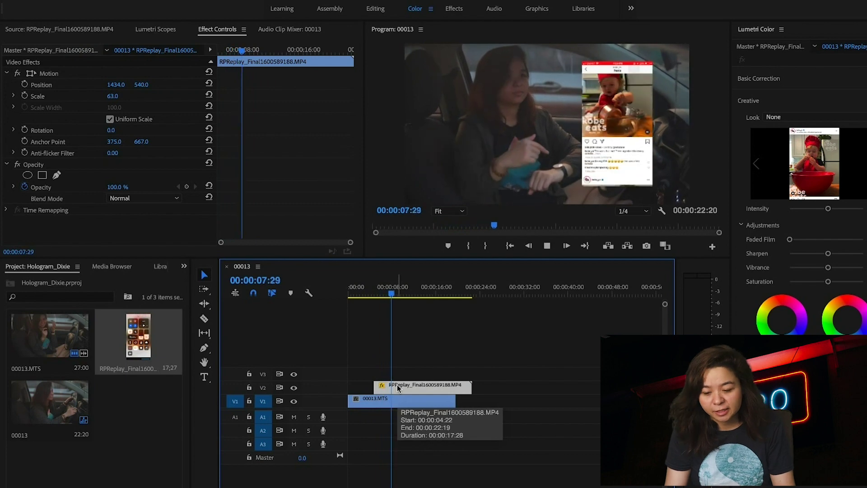
{"action": "key", "text": "space"}
Step: Shift the RPReplay clip's start on V2 a few frames to fine-tune its sync with the hand gesture, and play it back
{"action": "left_click", "coordinate": [376, 293]}
{"action": "key", "text": "Left"}
{"action": "key", "text": "Left"}
{"action": "key", "text": "Left"}
{"action": "key", "text": "equal"}
{"action": "key", "text": "equal"}
{"action": "key", "text": "equal"}
{"action": "left_click_drag", "start_coordinate": [473, 293], "coordinate": [471, 293]}
{"action": "left_click_drag", "start_coordinate": [495, 392], "coordinate": [497, 391]}
{"action": "key", "text": "space"}
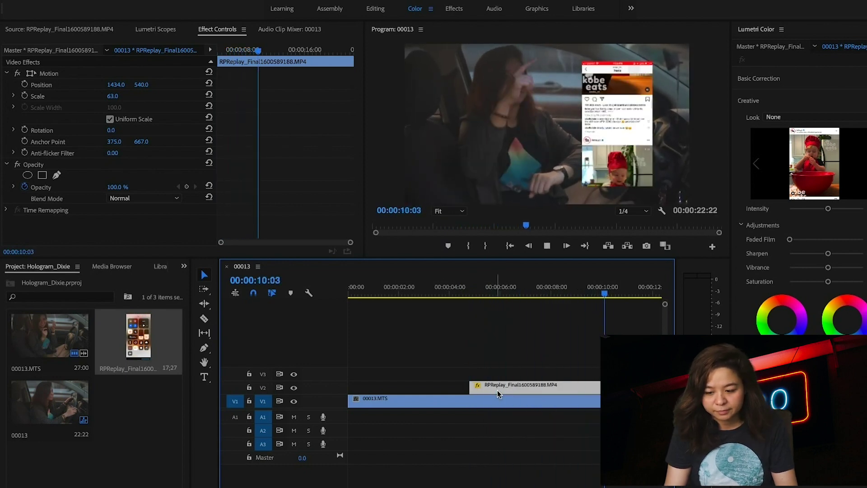
{"action": "key", "text": "space"}
{"action": "key", "text": "space"}
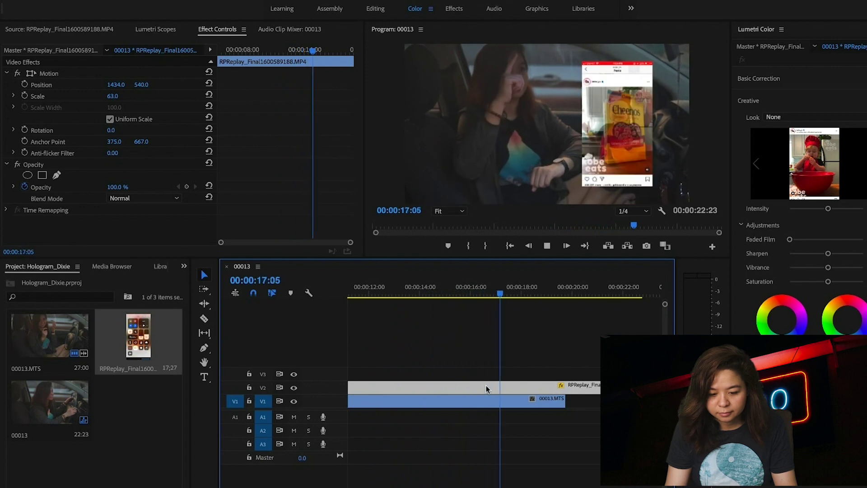
Step: Trim the end of the RPReplay clip so it finishes together with the 00013.MTS clip
{"action": "key", "text": "space"}
{"action": "left_click_drag", "start_coordinate": [642, 387], "coordinate": [557, 387]}
{"action": "scroll", "coordinate": [527, 385], "scroll_direction": "up", "scroll_amount": 5}
{"action": "left_click", "coordinate": [494, 350]}
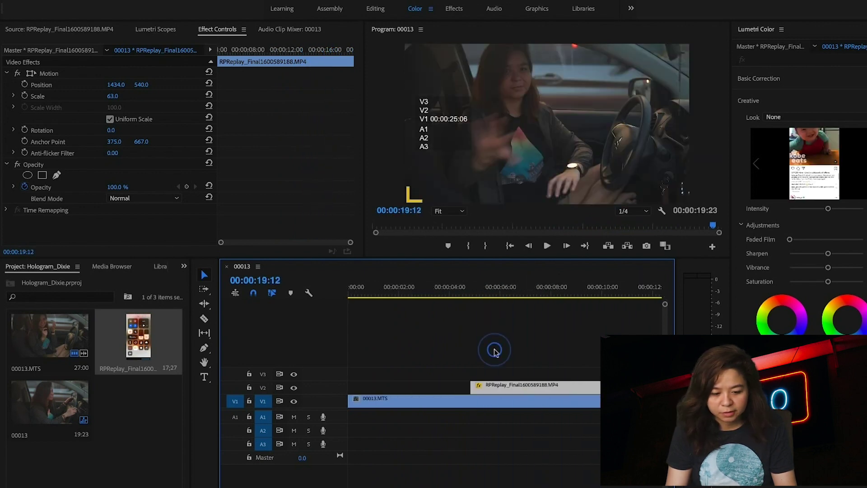
Step: Find the Crop video effect by searching for "crop" and apply it to the RPReplay clip on V2
{"action": "left_click_drag", "start_coordinate": [466, 293], "coordinate": [483, 294]}
{"action": "left_click", "coordinate": [494, 388]}
{"action": "left_click", "coordinate": [184, 266]}
{"action": "left_click", "coordinate": [199, 329]}
{"action": "left_click", "coordinate": [53, 281]}
{"action": "type", "text": "crop"}
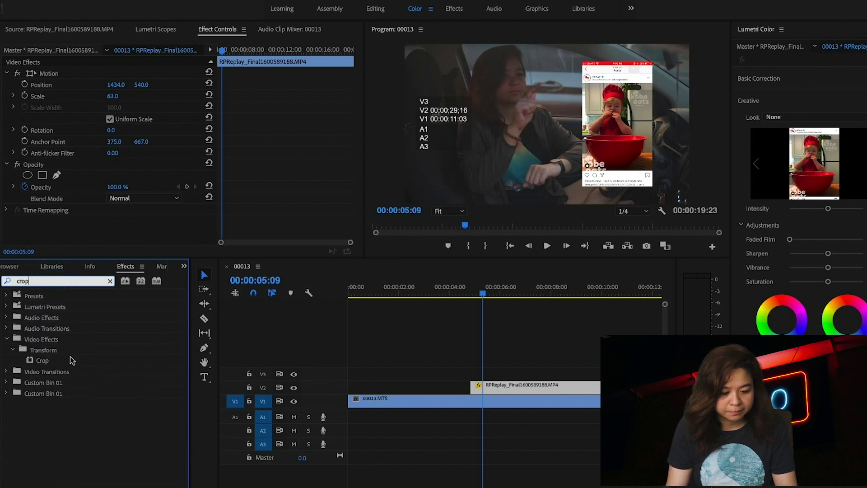
{"action": "left_click", "coordinate": [71, 360]}
{"action": "left_click_drag", "start_coordinate": [492, 384], "coordinate": [494, 385]}
Step: Set the Crop effect's Top value to 3% to hide the phone's status bar in the RPReplay overlay
{"action": "scroll", "coordinate": [110, 191], "scroll_direction": "down", "scroll_amount": 3}
{"action": "left_click_drag", "start_coordinate": [113, 187], "coordinate": [120, 186]}
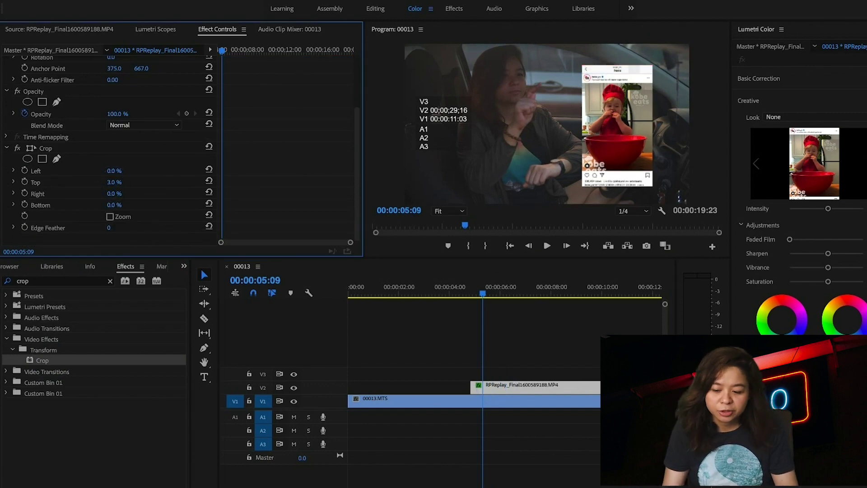
{"action": "left_click", "coordinate": [510, 385]}
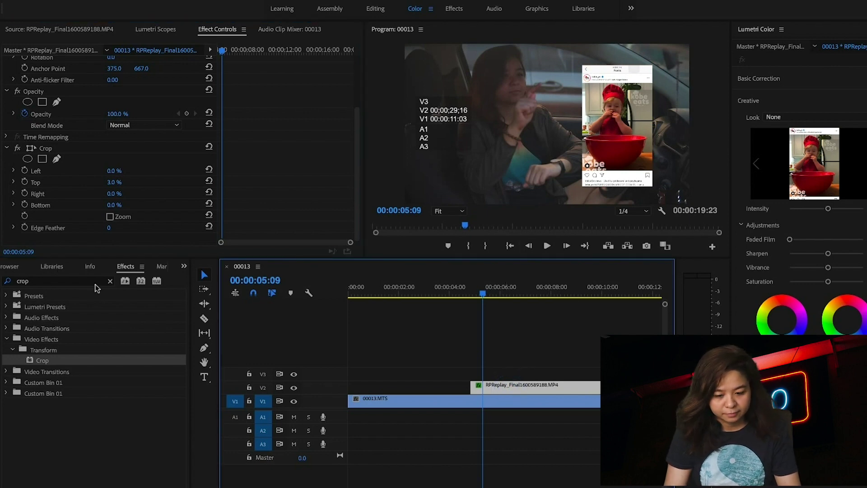
Step: Search the effects for "glow" and apply Alpha Glow to the RPReplay clip on V2
{"action": "left_click", "coordinate": [109, 282]}
{"action": "left_click", "coordinate": [75, 282]}
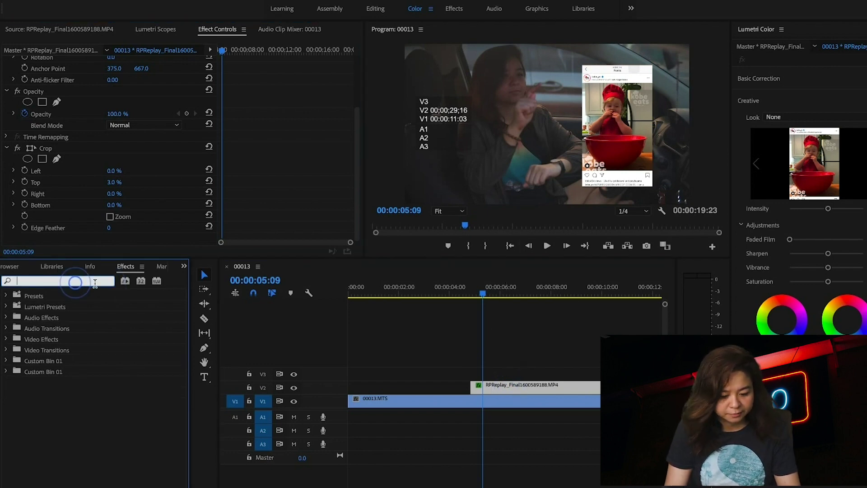
{"action": "type", "text": "glow"}
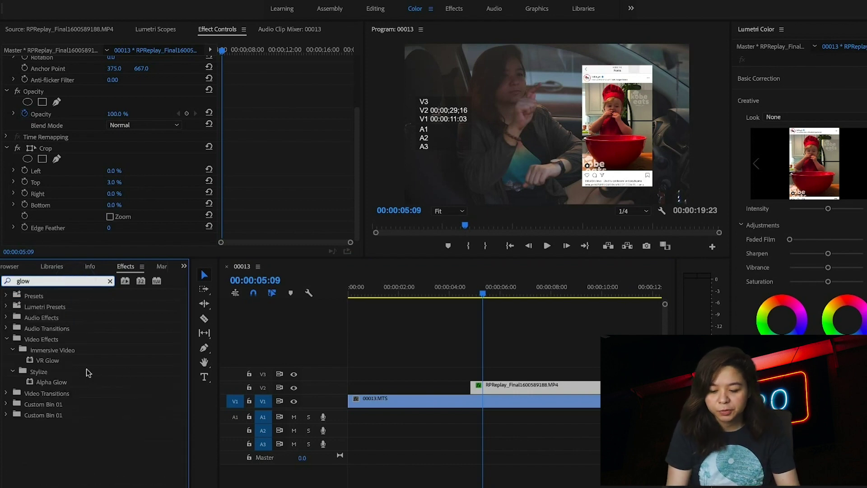
{"action": "double_click", "coordinate": [72, 384]}
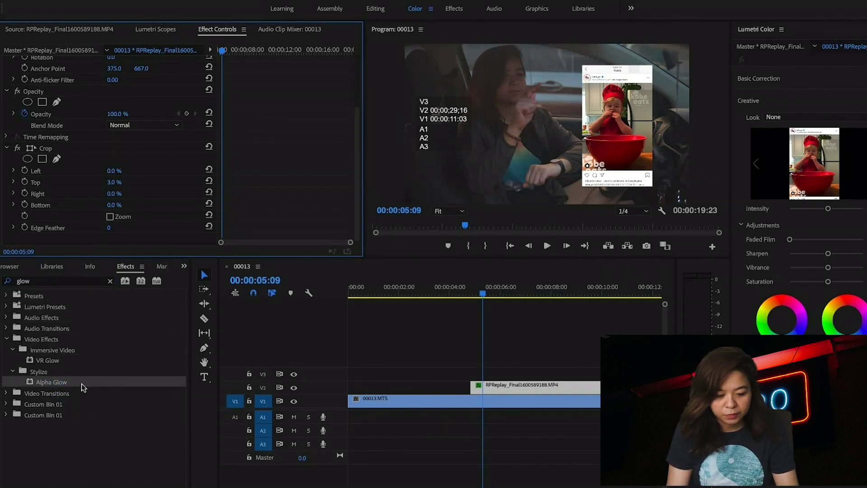
{"action": "left_click_drag", "start_coordinate": [81, 384], "coordinate": [496, 386]}
Step: Set the overlay's Alpha Glow effect to a Glow of 54 and a Brightness of 252
{"action": "scroll", "coordinate": [111, 172], "scroll_direction": "down", "scroll_amount": 4}
{"action": "left_click_drag", "start_coordinate": [111, 172], "coordinate": [104, 171]}
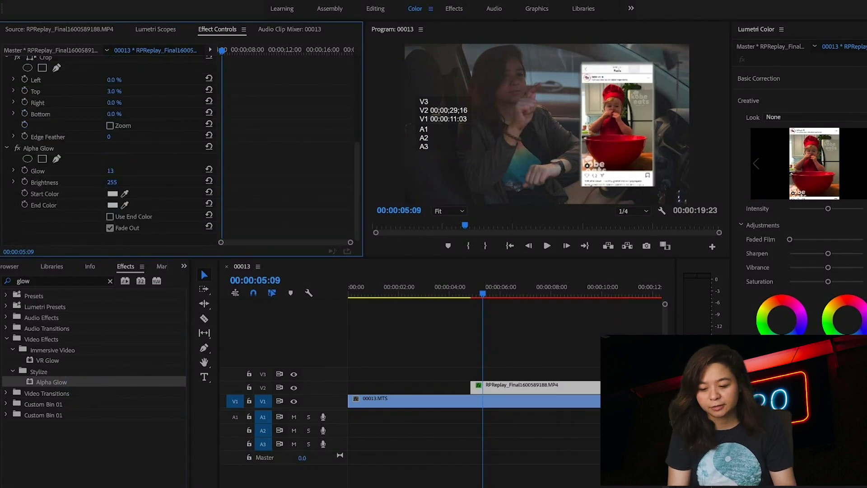
{"action": "left_click_drag", "start_coordinate": [111, 172], "coordinate": [109, 182]}
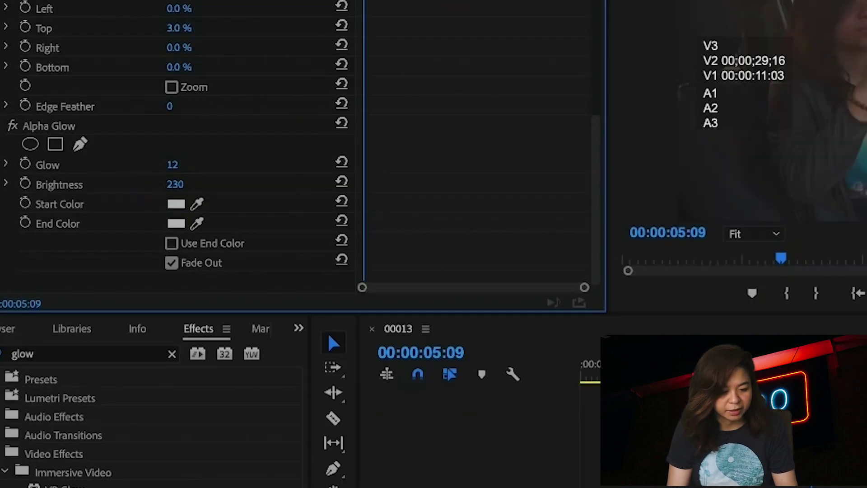
{"action": "left_click_drag", "start_coordinate": [175, 184], "coordinate": [191, 185]}
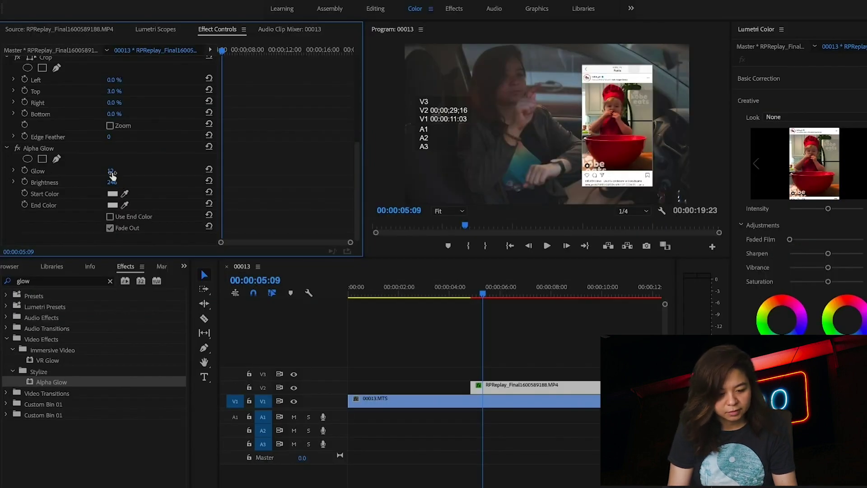
{"action": "left_click_drag", "start_coordinate": [111, 170], "coordinate": [111, 171]}
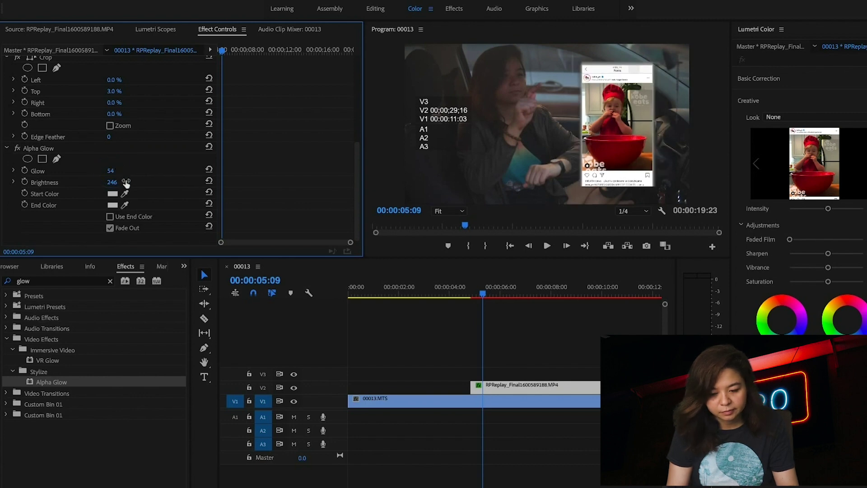
{"action": "left_click_drag", "start_coordinate": [111, 182], "coordinate": [112, 183]}
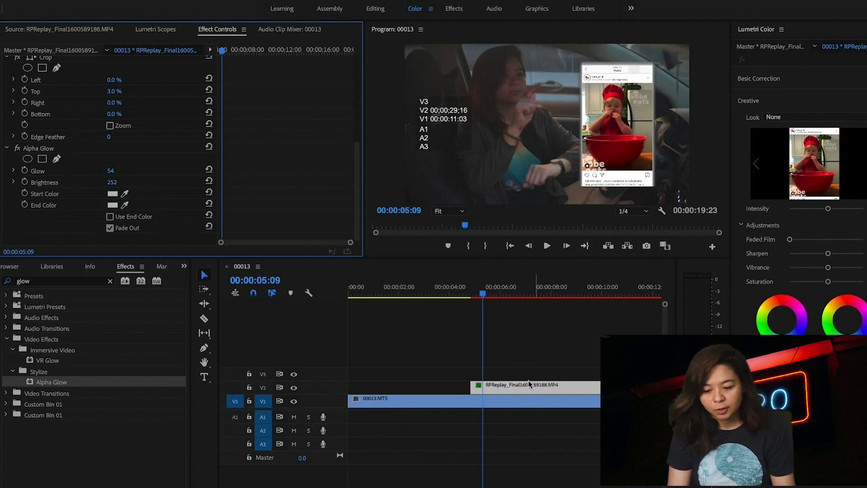
Step: Lower the RPReplay overlay's opacity to 32% so the car footage shows through
{"action": "scroll", "coordinate": [72, 150], "scroll_direction": "up", "scroll_amount": 5}
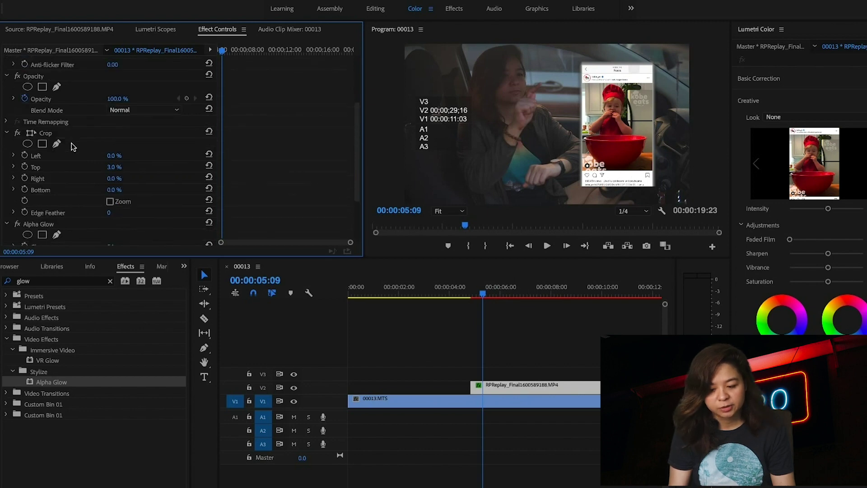
{"action": "left_click_drag", "start_coordinate": [119, 120], "coordinate": [88, 120]}
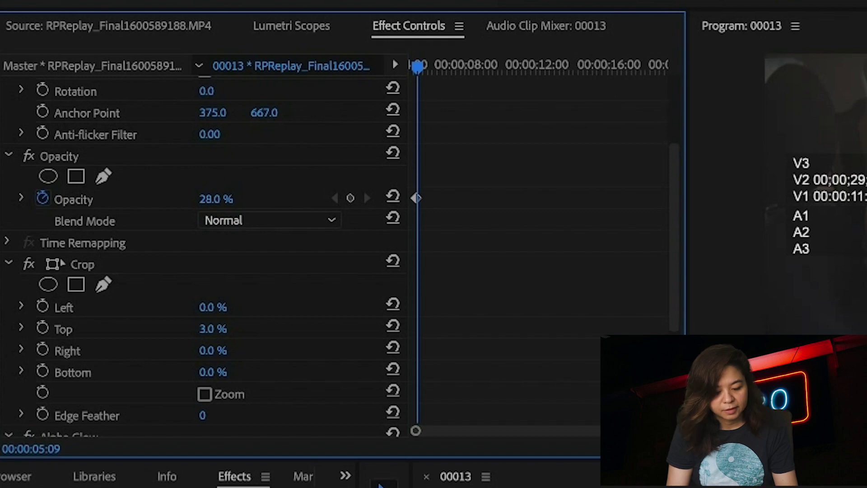
{"action": "left_click_drag", "start_coordinate": [216, 199], "coordinate": [224, 198]}
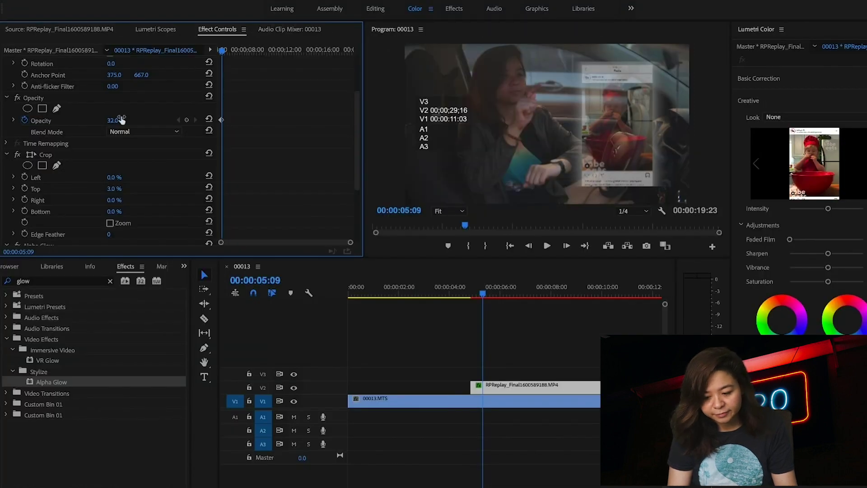
{"action": "scroll", "coordinate": [137, 93], "scroll_direction": "up", "scroll_amount": 3}
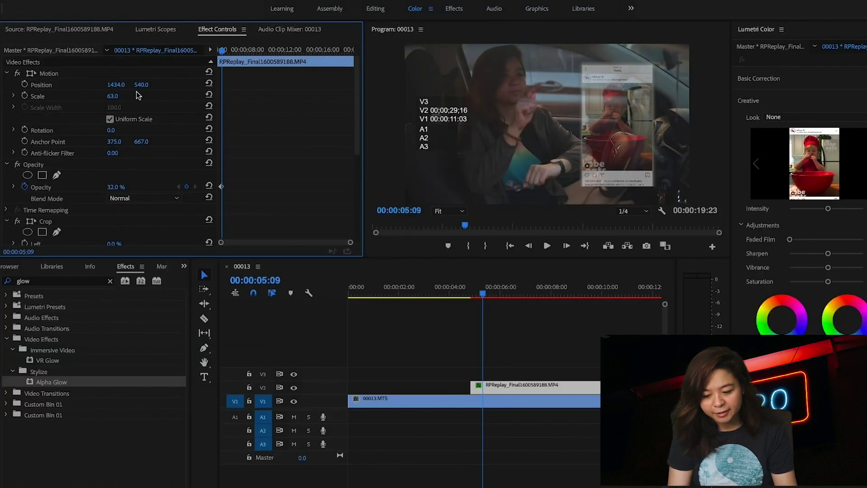
Step: Search the effects for "basic", apply Basic 3D to the RPReplay clip on V2 and set its Swivel to 124°
{"action": "left_click", "coordinate": [110, 282]}
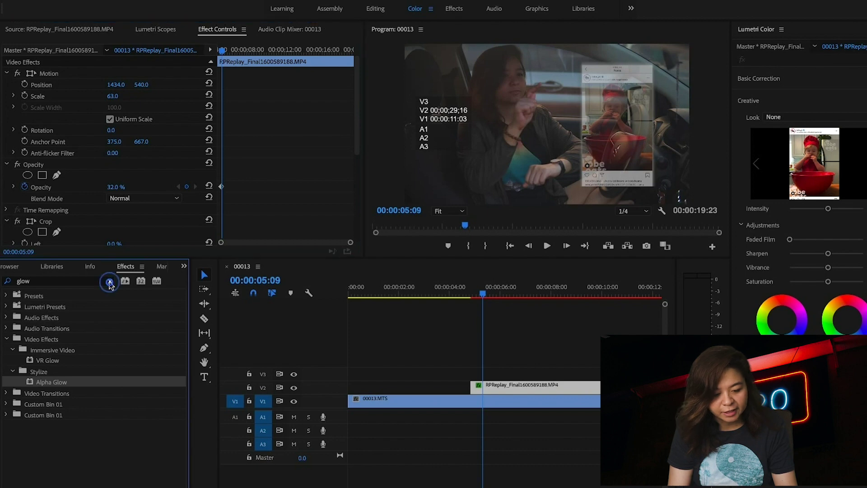
{"action": "left_click", "coordinate": [56, 281]}
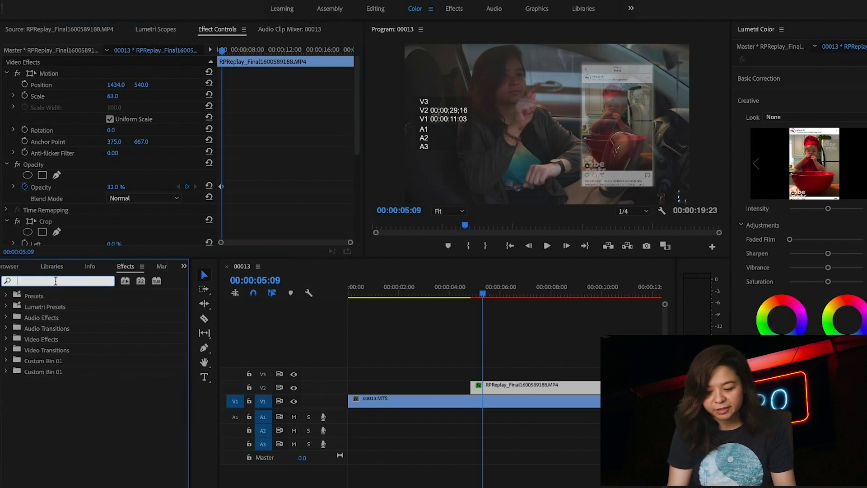
{"action": "type", "text": "basic"}
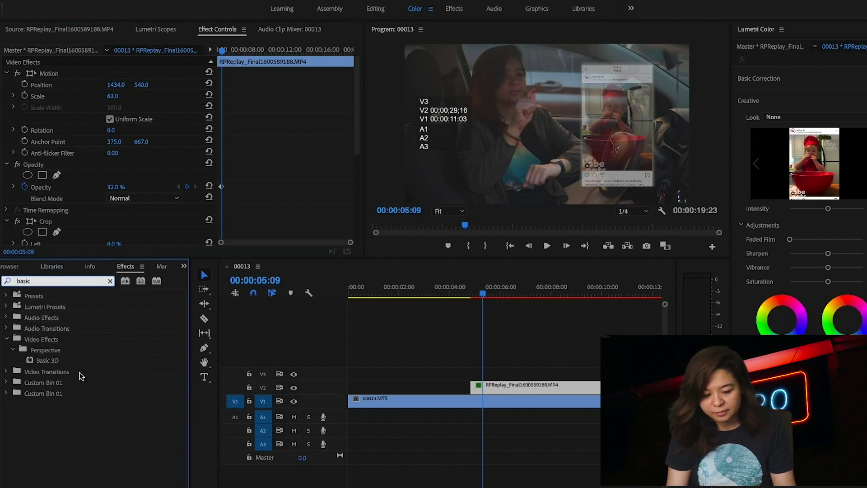
{"action": "left_click", "coordinate": [78, 362]}
{"action": "left_click_drag", "start_coordinate": [488, 385], "coordinate": [489, 386]}
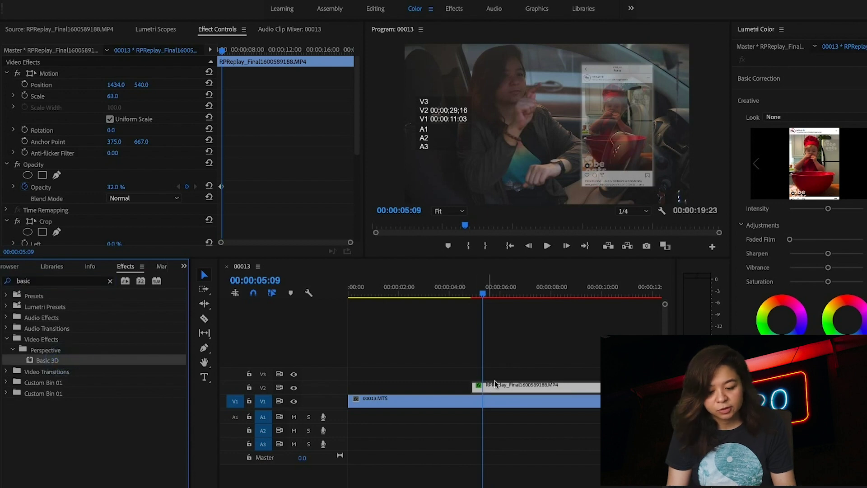
{"action": "scroll", "coordinate": [31, 201], "scroll_direction": "down", "scroll_amount": 10}
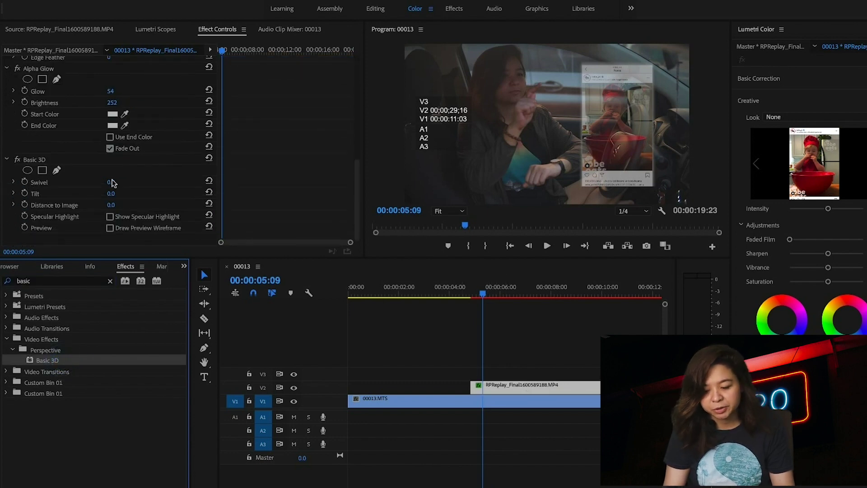
{"action": "left_click_drag", "start_coordinate": [112, 183], "coordinate": [159, 207]}
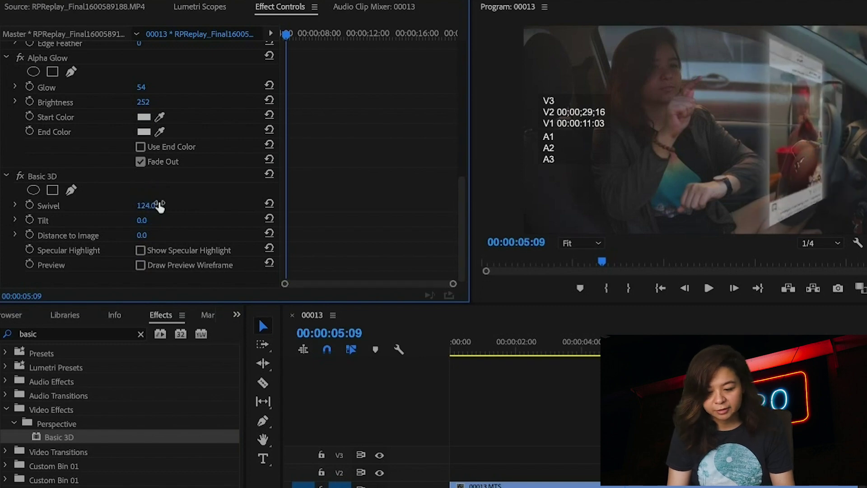
Step: Set the overlay's Position to 1058, 349 and Scale to 58 beside the pointing hand, and play back the sequence
{"action": "scroll", "coordinate": [128, 110], "scroll_direction": "up", "scroll_amount": 10}
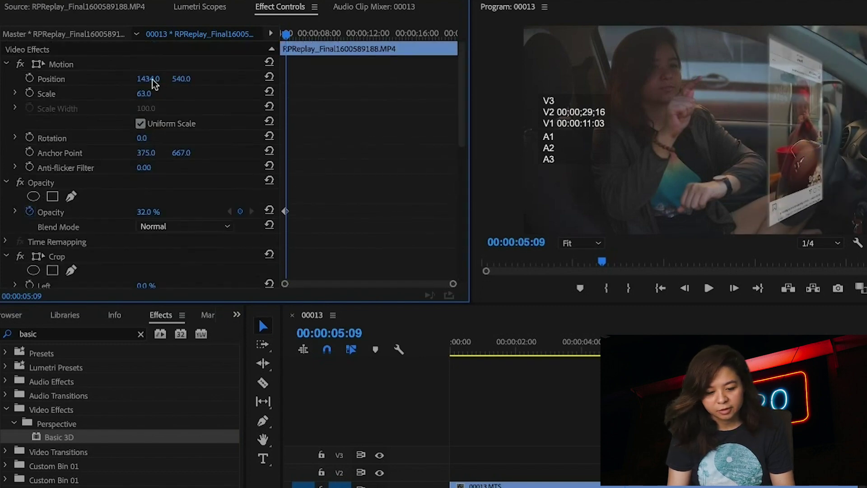
{"action": "left_click_drag", "start_coordinate": [153, 79], "coordinate": [131, 94]}
{"action": "left_click_drag", "start_coordinate": [189, 78], "coordinate": [200, 78]}
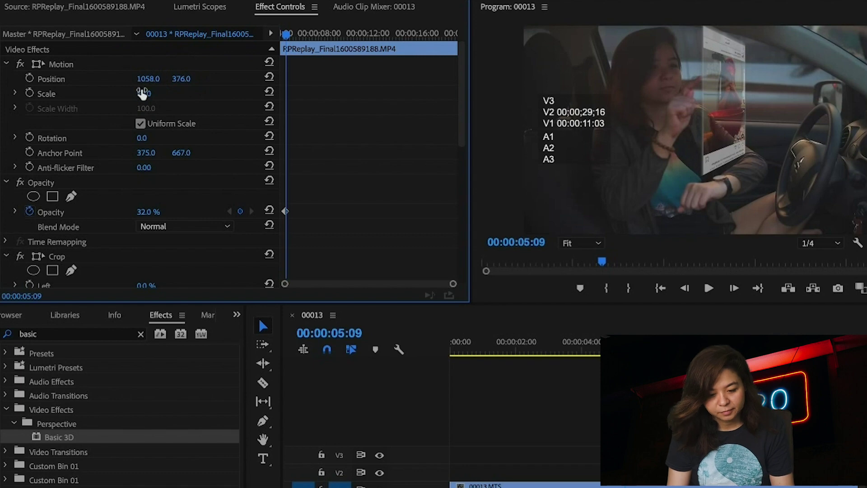
{"action": "left_click_drag", "start_coordinate": [145, 94], "coordinate": [152, 94]}
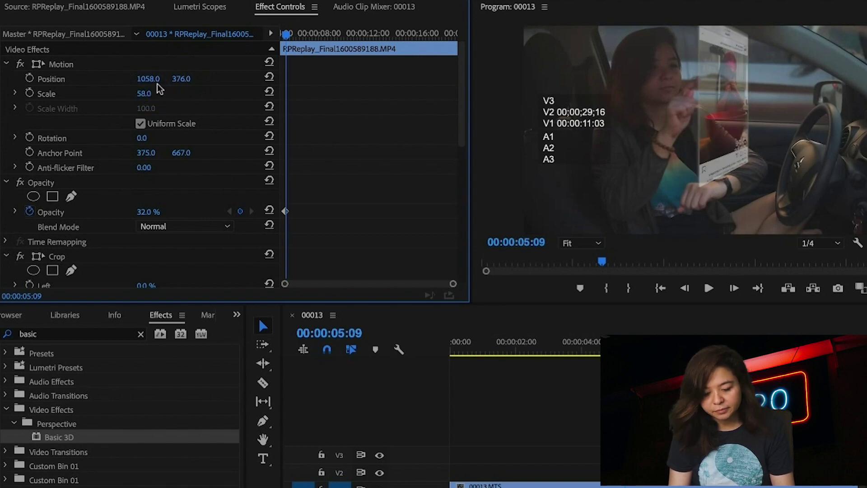
{"action": "left_click_drag", "start_coordinate": [176, 85], "coordinate": [177, 78]}
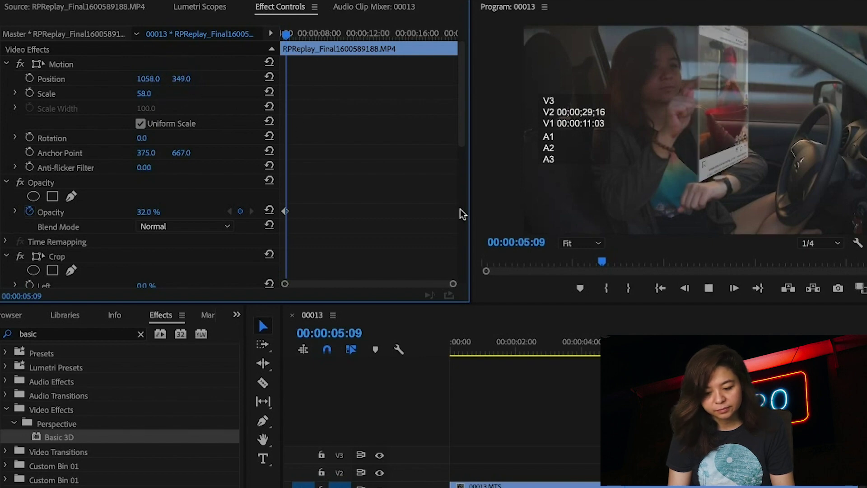
{"action": "key", "text": "space"}
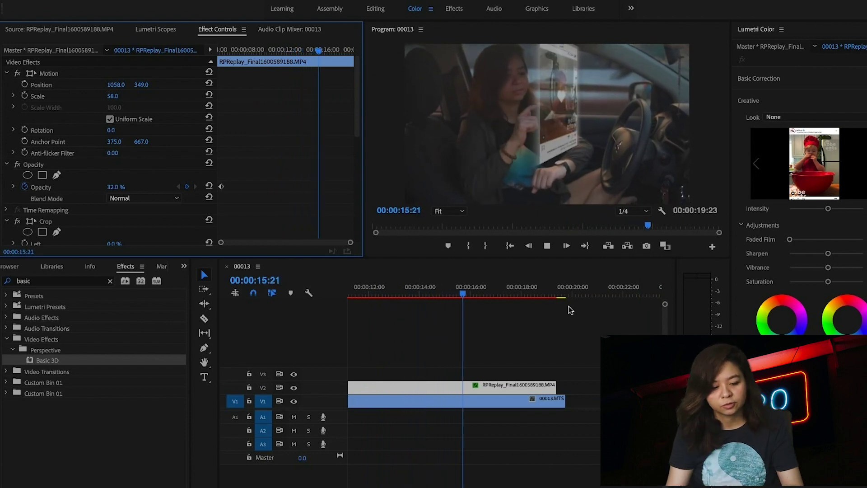
Step: Extend the start of the RPReplay clip on V2 back to 00:00:03:00, where the watch is tapped
{"action": "left_click_drag", "start_coordinate": [472, 387], "coordinate": [424, 387]}
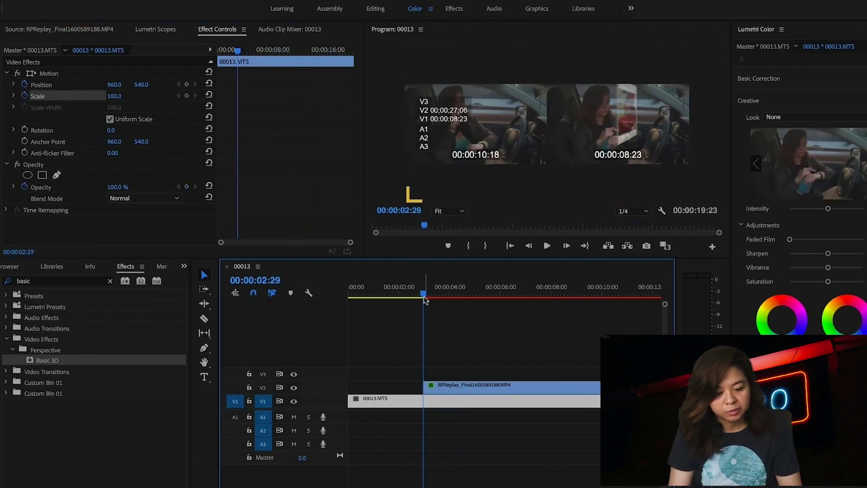
{"action": "left_click_drag", "start_coordinate": [424, 297], "coordinate": [389, 300]}
{"action": "left_click_drag", "start_coordinate": [426, 384], "coordinate": [383, 385]}
{"action": "left_click_drag", "start_coordinate": [389, 296], "coordinate": [424, 295]}
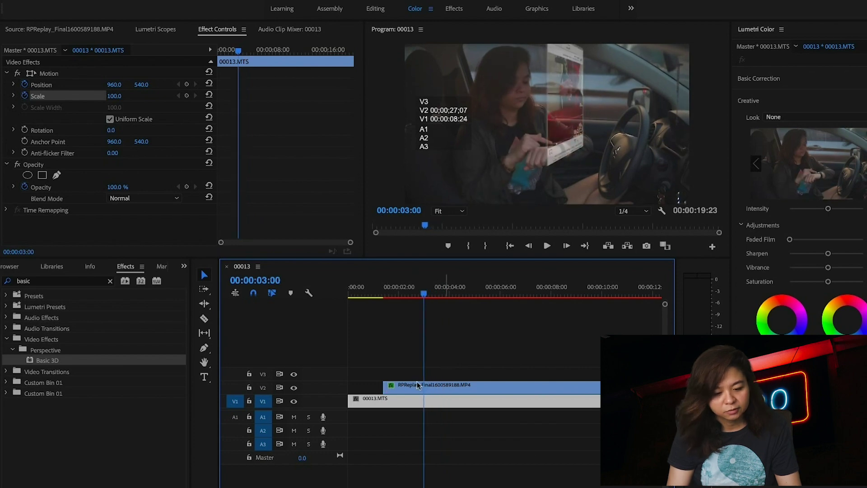
{"action": "left_click_drag", "start_coordinate": [385, 384], "coordinate": [424, 385]}
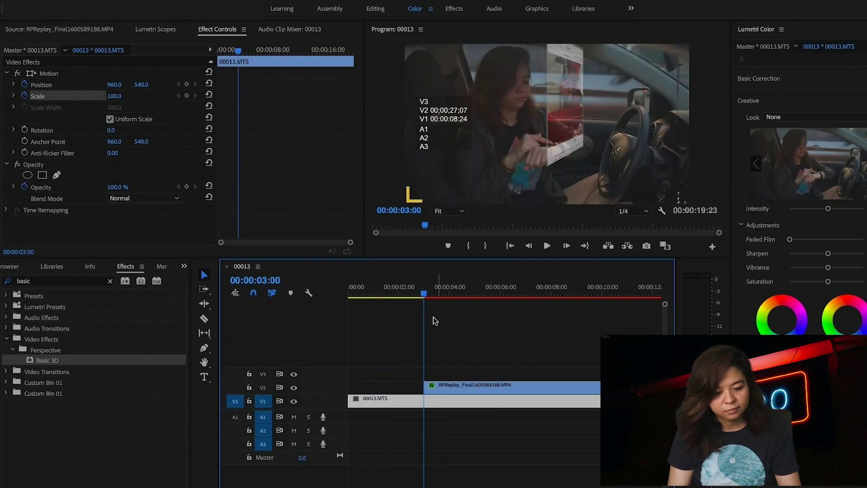
Step: Start keyframing the RPReplay overlay at 00:00:03:20 with Position 1103, 359 and Scale 58
{"action": "left_click", "coordinate": [428, 294]}
{"action": "left_click_drag", "start_coordinate": [430, 295], "coordinate": [442, 295]}
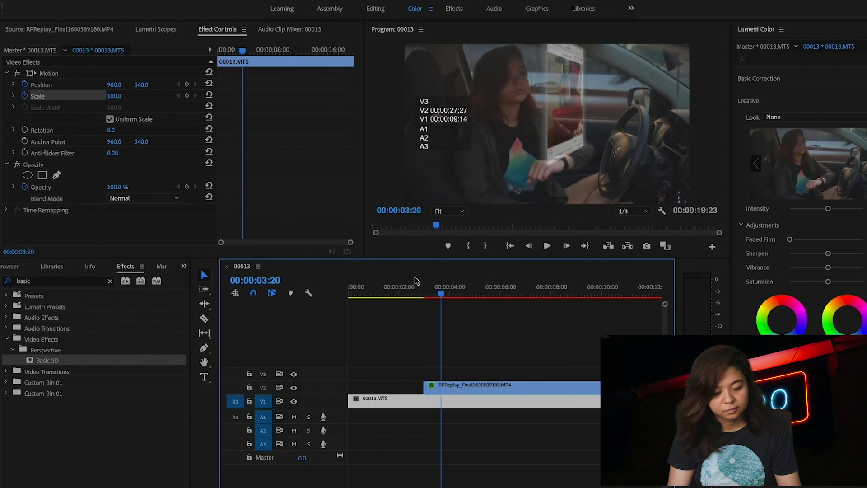
{"action": "left_click", "coordinate": [445, 389]}
{"action": "left_click", "coordinate": [25, 84]}
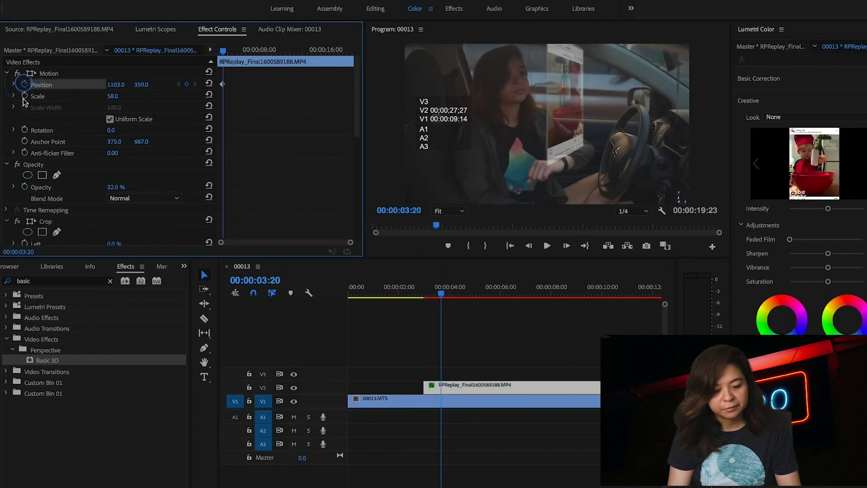
{"action": "left_click", "coordinate": [25, 96]}
Step: Add Scale and Position keyframes to the RPReplay overlay at 00:00:03:01, near the clip's start
{"action": "left_click_drag", "start_coordinate": [224, 51], "coordinate": [221, 51]}
{"action": "left_click", "coordinate": [210, 50]}
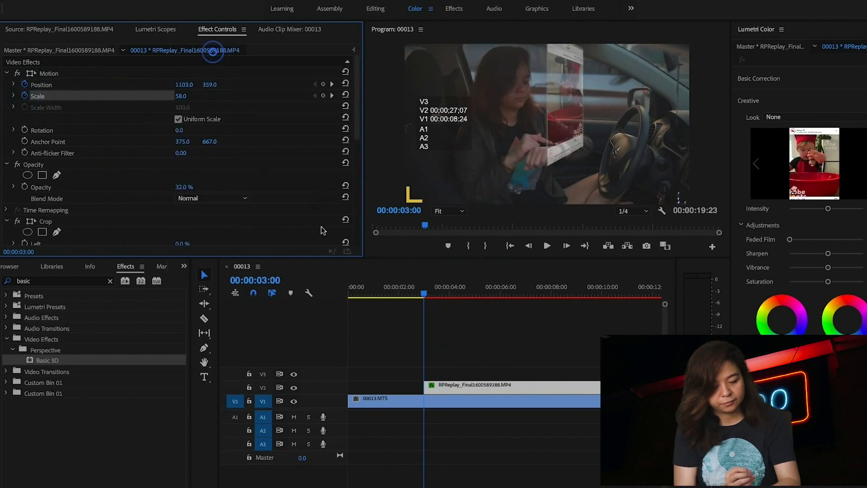
{"action": "left_click", "coordinate": [444, 390]}
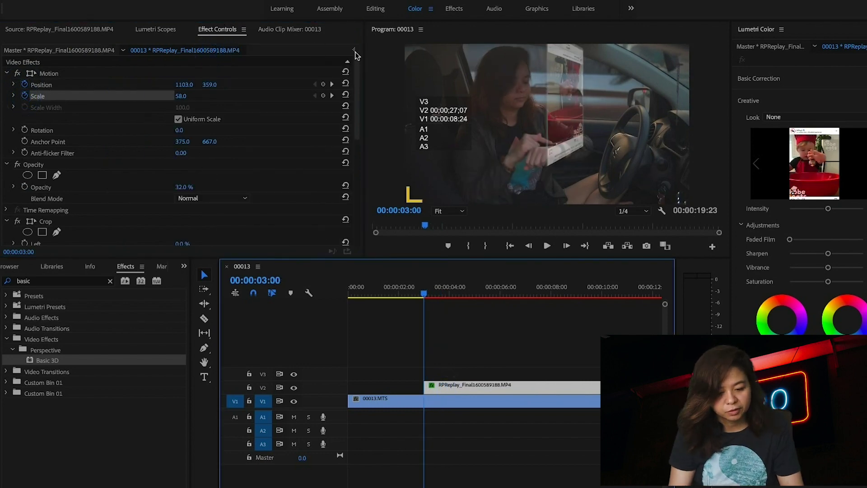
{"action": "left_click", "coordinate": [355, 50]}
{"action": "left_click_drag", "start_coordinate": [350, 246], "coordinate": [246, 243]}
{"action": "left_click_drag", "start_coordinate": [252, 50], "coordinate": [223, 51]}
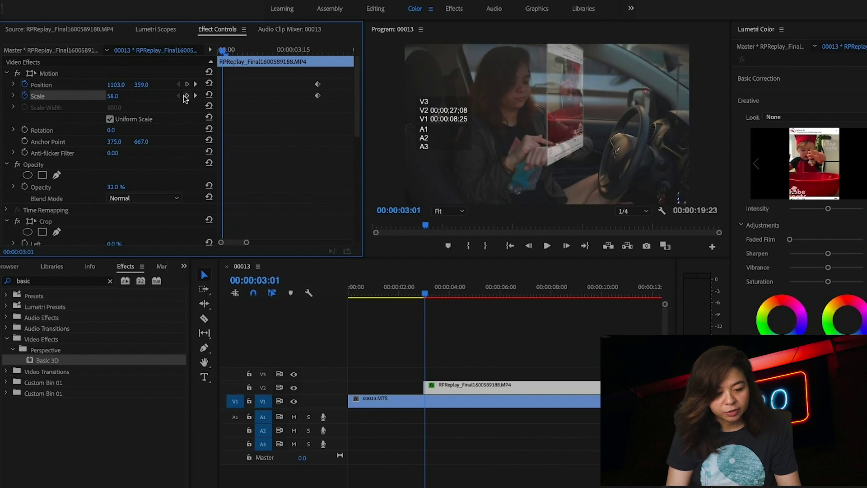
{"action": "left_click", "coordinate": [185, 95]}
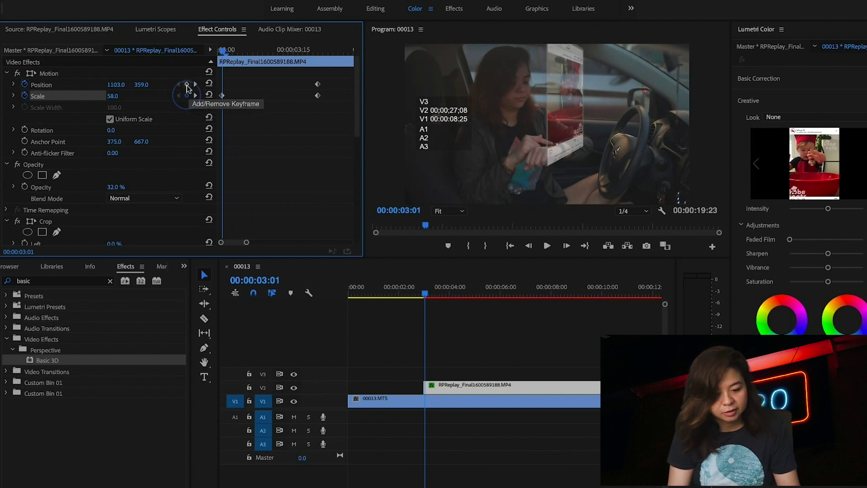
{"action": "left_click", "coordinate": [187, 85]}
Step: Set the keyframes at 00:00:03:01 to Scale 0 and Position 1043, 513 at the watch, and scrub through the animation's first frames
{"action": "left_click_drag", "start_coordinate": [112, 99], "coordinate": [102, 99]}
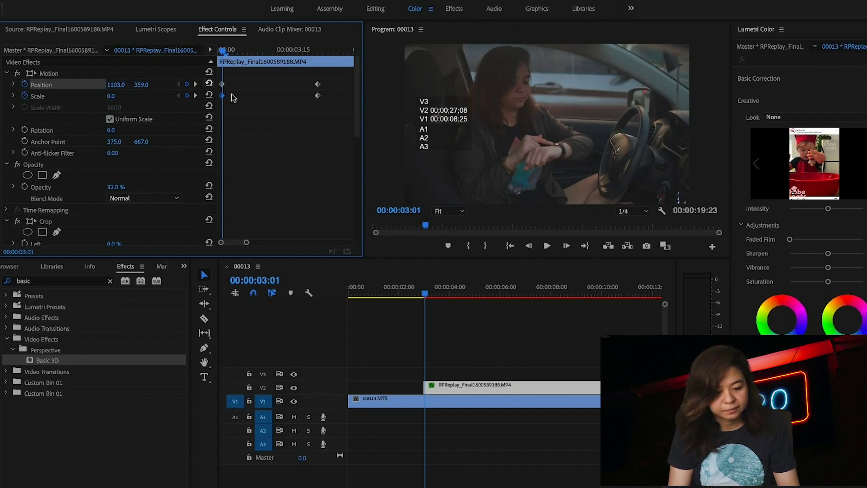
{"action": "mouse_move", "coordinate": [116, 99]}
{"action": "left_mouse_down"}
{"action": "mouse_move", "coordinate": [199, 84]}
{"action": "mouse_move", "coordinate": [94, 86]}
{"action": "mouse_move", "coordinate": [111, 98]}
{"action": "left_mouse_up"}
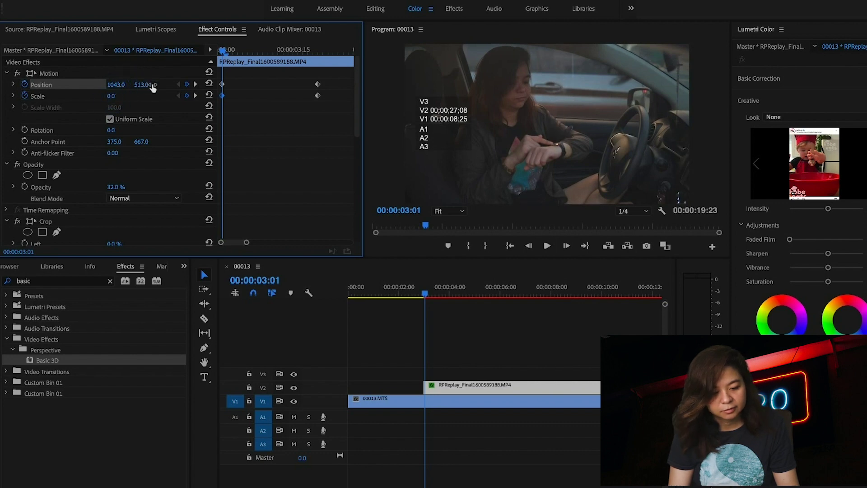
{"action": "left_click_drag", "start_coordinate": [230, 53], "coordinate": [232, 53]}
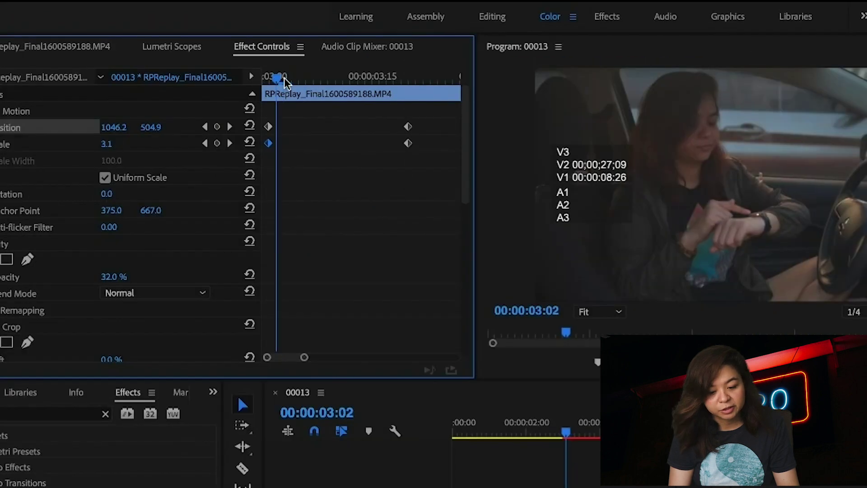
{"action": "left_click_drag", "start_coordinate": [279, 84], "coordinate": [285, 82]}
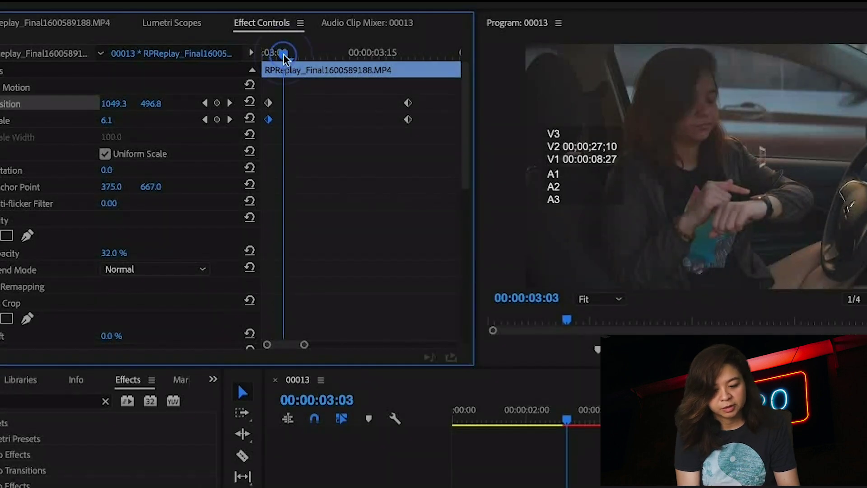
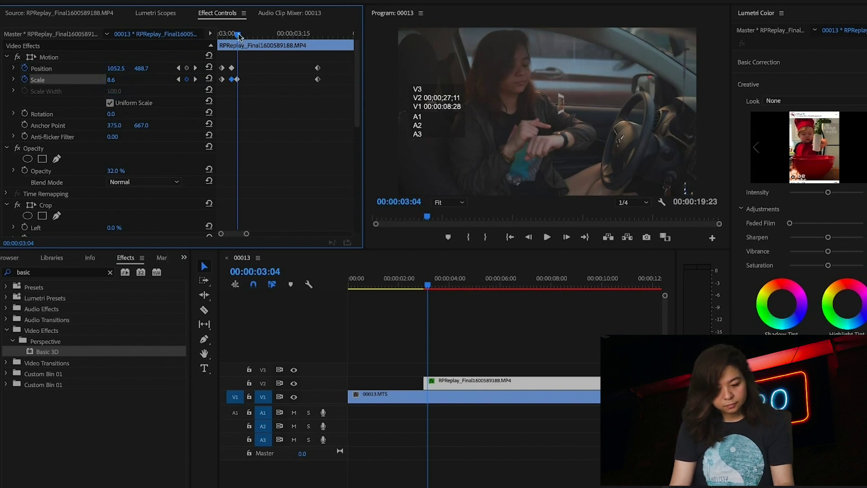
Step: Shift the intermediate Position and Scale keyframes later to slow the RPReplay overlay's emergence from the watch, and play the animation back
{"action": "left_click_drag", "start_coordinate": [209, 38], "coordinate": [190, 37]}
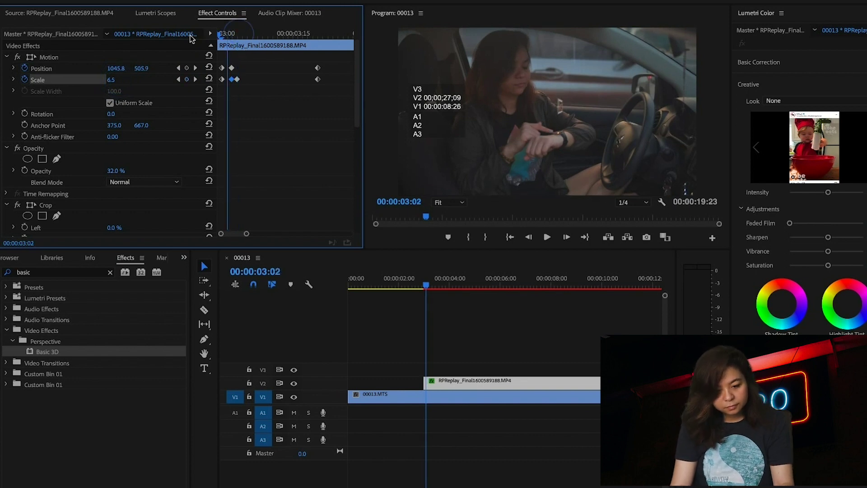
{"action": "left_click", "coordinate": [552, 240]}
{"action": "left_click", "coordinate": [552, 239]}
{"action": "left_click_drag", "start_coordinate": [444, 286], "coordinate": [430, 285]}
{"action": "left_click", "coordinate": [547, 239]}
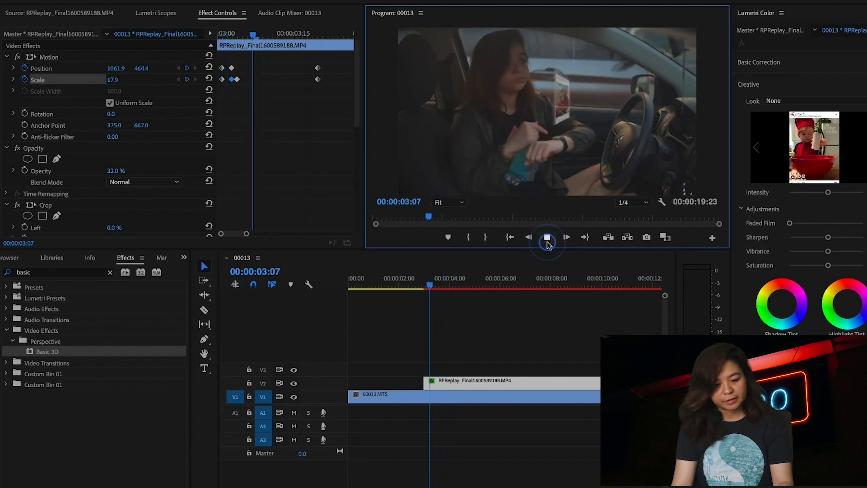
{"action": "left_click", "coordinate": [547, 238]}
{"action": "left_click", "coordinate": [239, 93]}
{"action": "left_click_drag", "start_coordinate": [234, 86], "coordinate": [250, 83]}
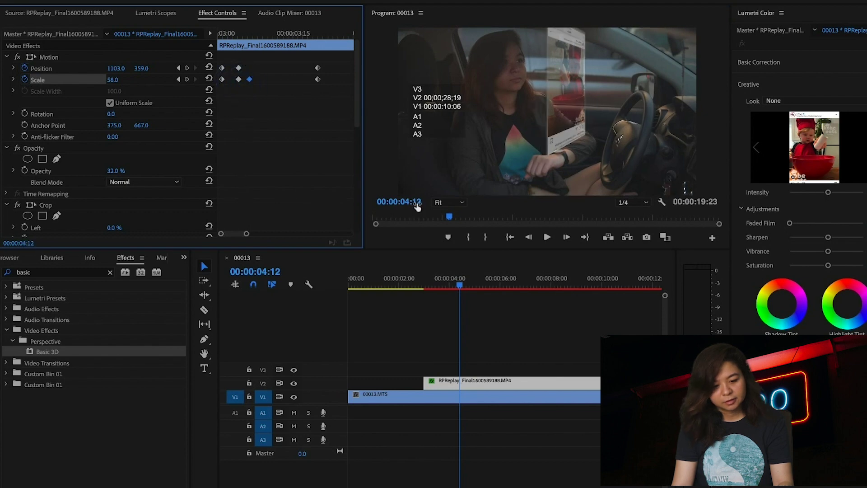
{"action": "left_click_drag", "start_coordinate": [445, 281], "coordinate": [428, 285]}
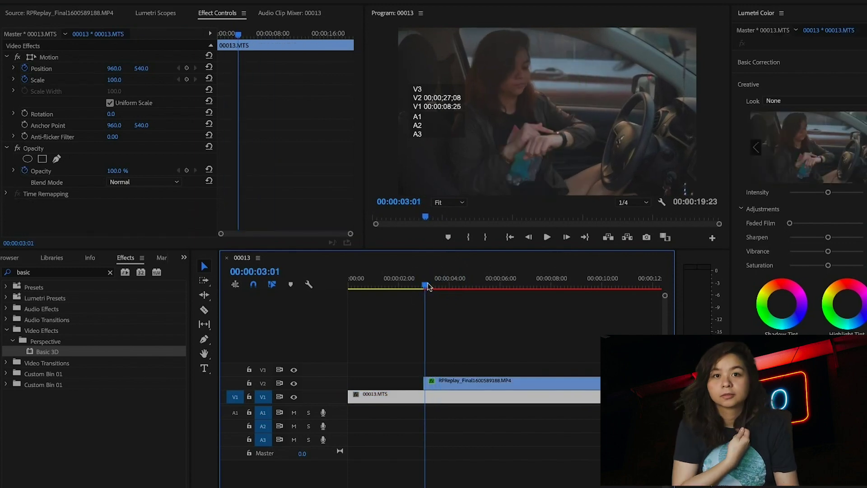
{"action": "left_click", "coordinate": [547, 237]}
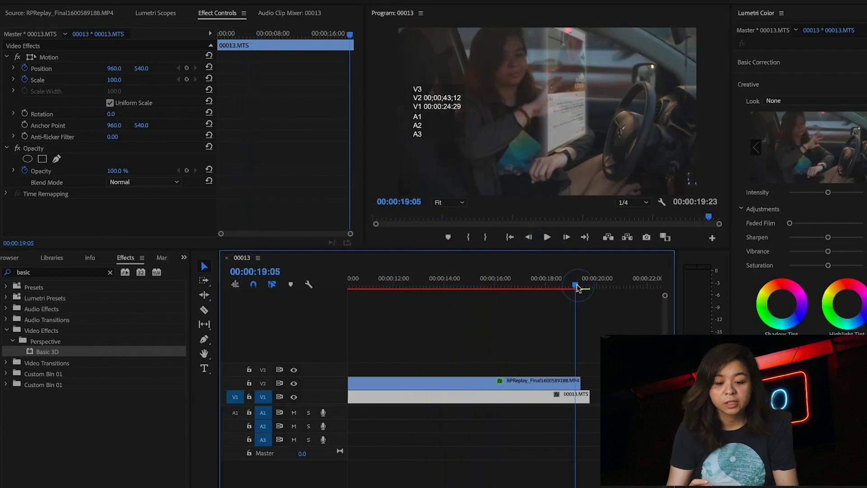
Step: Cut the RPReplay clip on V2 at 00:00:19:08, where the hand starts wiping the screen away
{"action": "left_click_drag", "start_coordinate": [577, 287], "coordinate": [579, 285]}
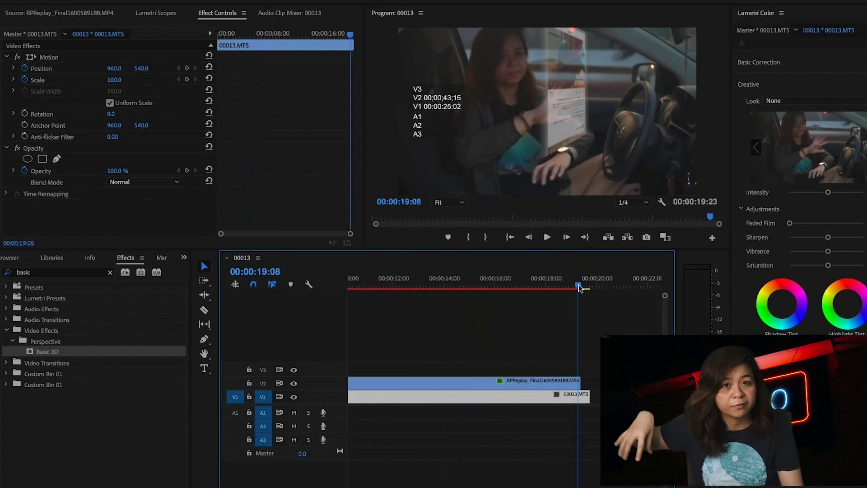
{"action": "key", "text": "equal"}
{"action": "key", "text": "equal"}
{"action": "key", "text": "equal"}
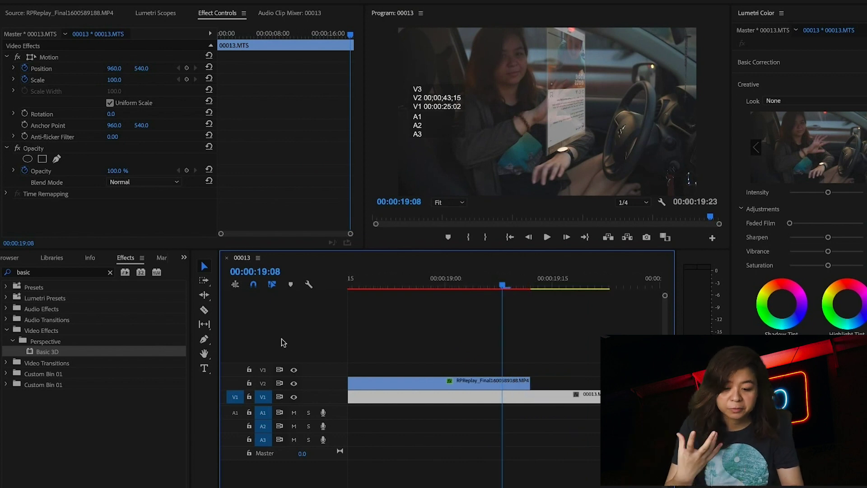
{"action": "left_click", "coordinate": [204, 310]}
{"action": "left_click", "coordinate": [507, 381]}
{"action": "key", "text": "v"}
Step: Extend the cut-off end piece of the RPReplay clip to about 00:00:19:15 and nest that piece
{"action": "left_click", "coordinate": [516, 382]}
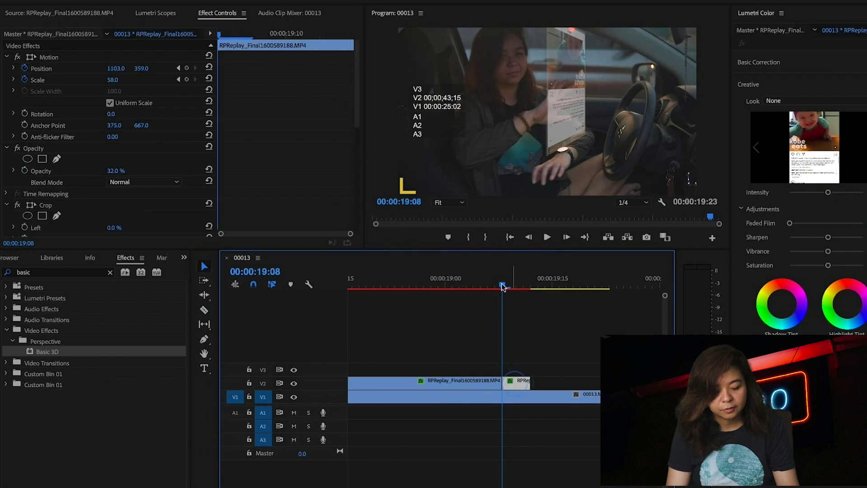
{"action": "mouse_move", "coordinate": [506, 286]}
{"action": "left_mouse_down"}
{"action": "mouse_move", "coordinate": [524, 286]}
{"action": "mouse_move", "coordinate": [510, 288]}
{"action": "left_mouse_up"}
{"action": "left_click_drag", "start_coordinate": [528, 383], "coordinate": [551, 383]}
{"action": "mouse_move", "coordinate": [517, 296]}
{"action": "left_mouse_down"}
{"action": "mouse_move", "coordinate": [506, 288]}
{"action": "mouse_move", "coordinate": [539, 291]}
{"action": "mouse_move", "coordinate": [503, 289]}
{"action": "left_mouse_up"}
{"action": "left_click", "coordinate": [517, 382]}
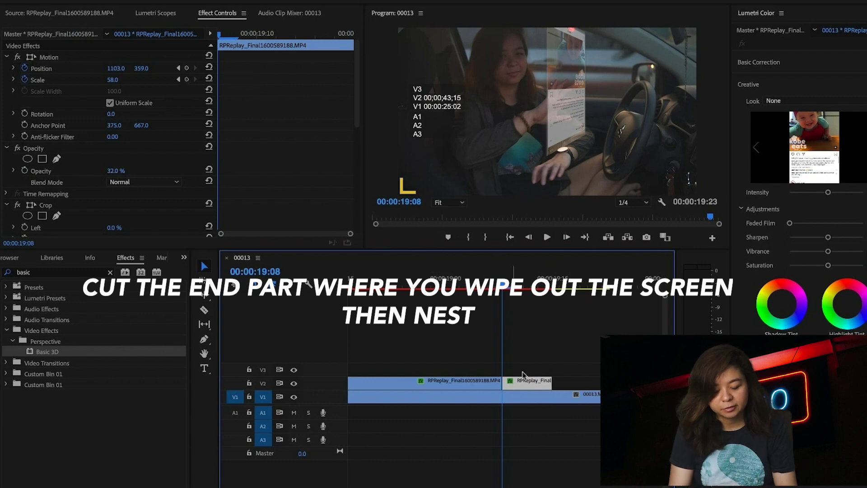
{"action": "right_click", "coordinate": [523, 384]}
{"action": "left_click", "coordinate": [619, 352]}
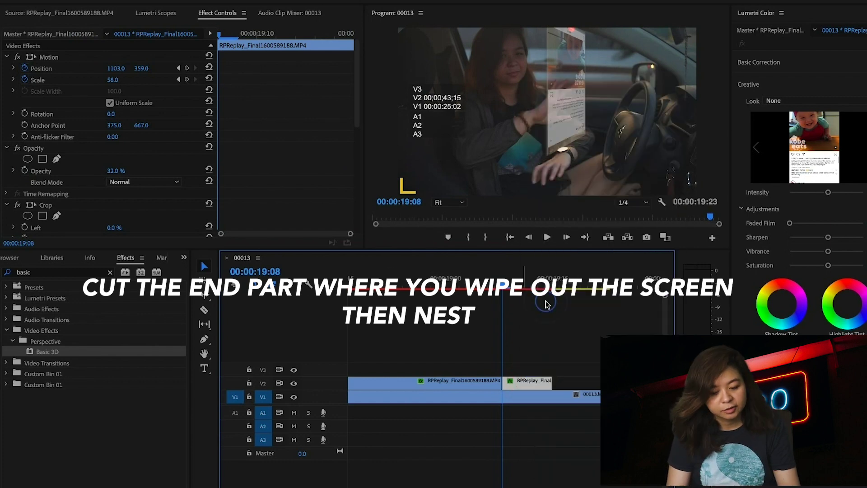
{"action": "left_click", "coordinate": [517, 395]}
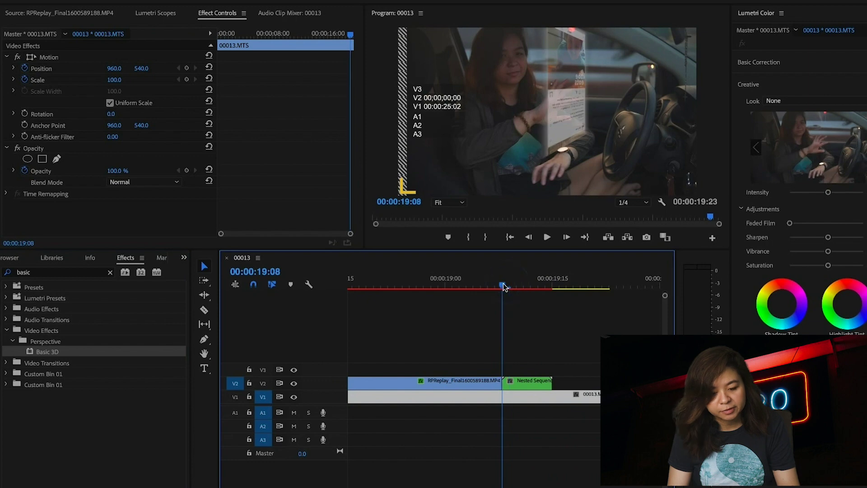
Step: Start keyframing the nested sequence's Position and Scale at 00:00:19:08 with Position 960, 540 and Scale 100
{"action": "left_click", "coordinate": [518, 385]}
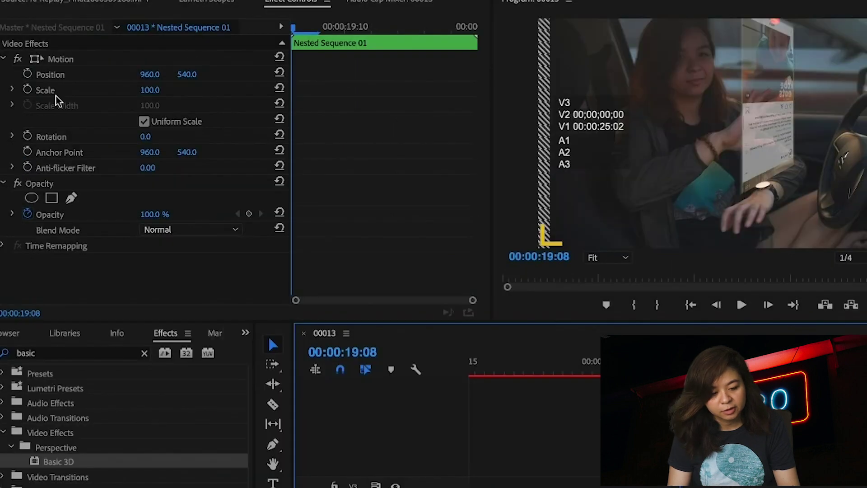
{"action": "left_click", "coordinate": [28, 74]}
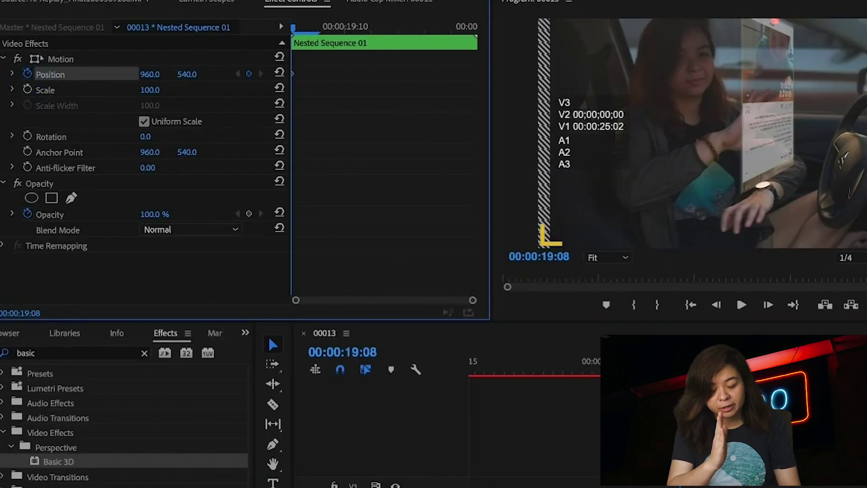
{"action": "left_click", "coordinate": [28, 74]}
{"action": "left_click", "coordinate": [718, 371]}
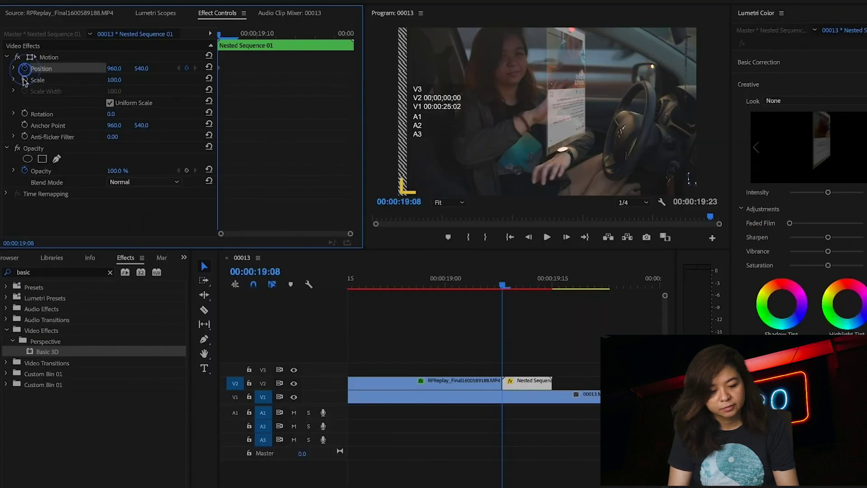
{"action": "left_click", "coordinate": [25, 80]}
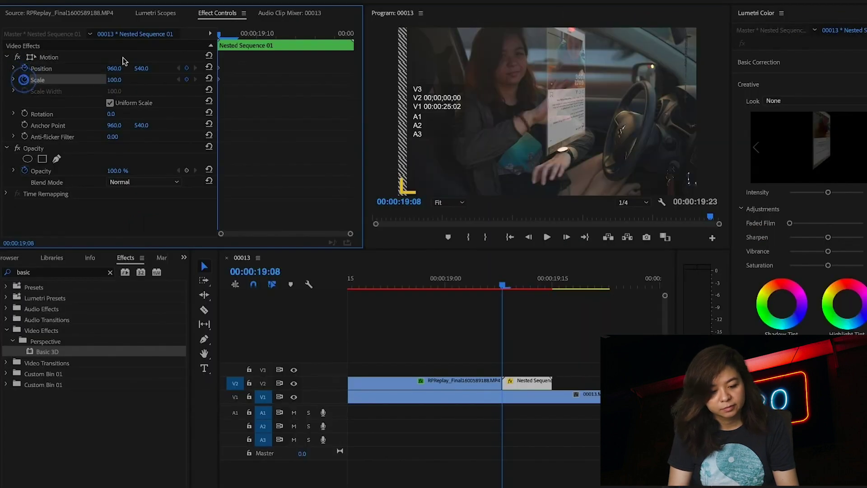
Step: Add Position and Scale keyframes to the nested sequence at 00:00:19:13, where the hand finishes its swipe
{"action": "left_click_drag", "start_coordinate": [233, 36], "coordinate": [311, 36]}
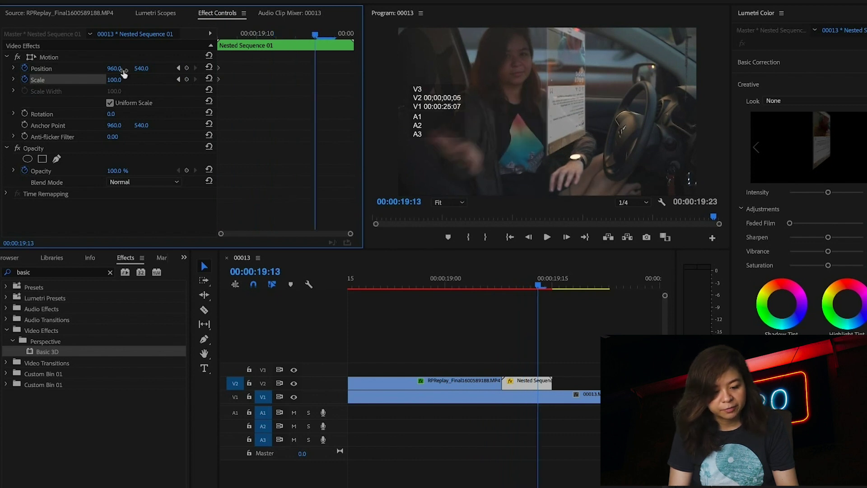
{"action": "left_click", "coordinate": [186, 67]}
{"action": "left_click", "coordinate": [187, 79]}
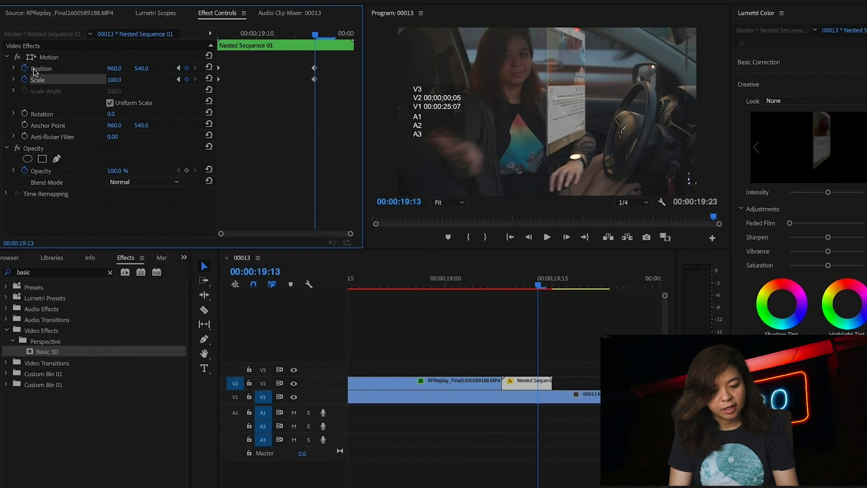
Step: Adjust the nested sequence's Position and Scale at 00:00:19:13 to animate the wipe-out, and scrub through the movement
{"action": "left_click_drag", "start_coordinate": [118, 80], "coordinate": [0, 67]}
{"action": "left_click_drag", "start_coordinate": [141, 69], "coordinate": [220, 69]}
{"action": "left_click_drag", "start_coordinate": [117, 80], "coordinate": [151, 69]}
{"action": "left_click_drag", "start_coordinate": [477, 287], "coordinate": [442, 291]}
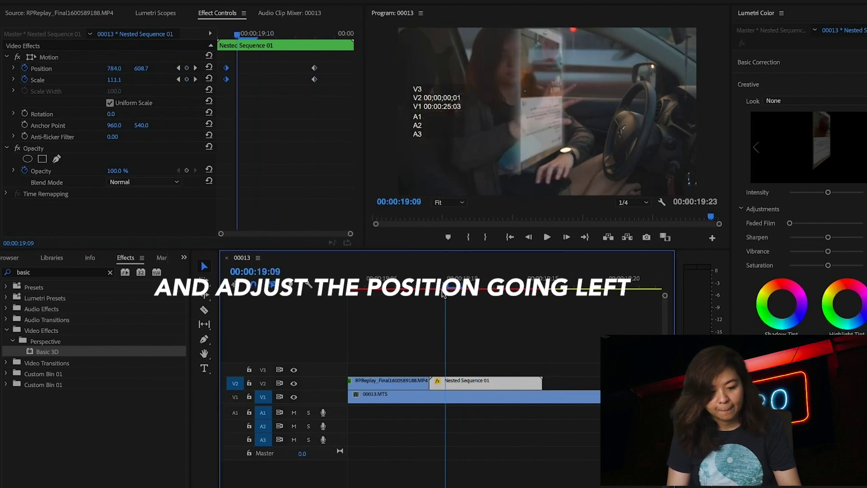
{"action": "left_click_drag", "start_coordinate": [227, 79], "coordinate": [236, 80]}
{"action": "mouse_move", "coordinate": [448, 287]}
{"action": "left_mouse_down"}
{"action": "mouse_move", "coordinate": [431, 289]}
{"action": "mouse_move", "coordinate": [507, 289]}
{"action": "mouse_move", "coordinate": [443, 287]}
{"action": "left_mouse_up"}
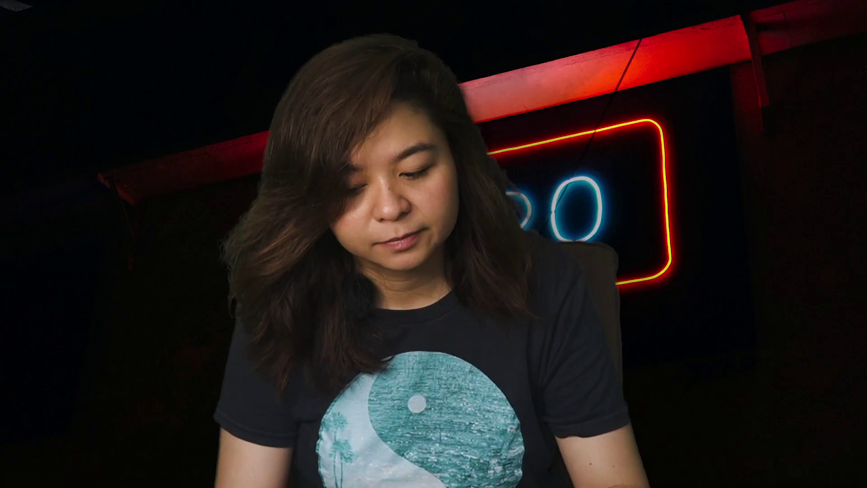